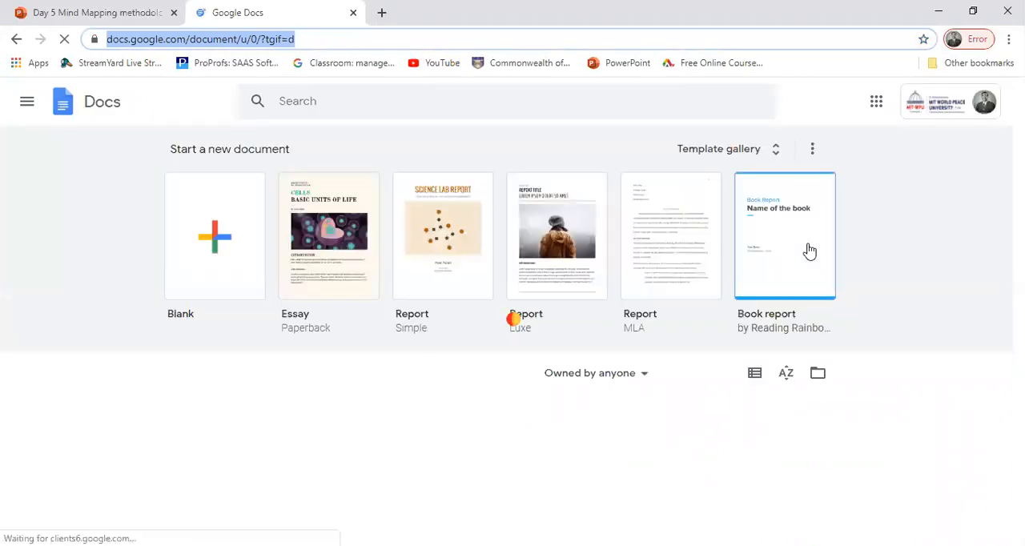
Step: Switch from Google Docs to Google Forms and create a new blank form
left_click(25, 104)
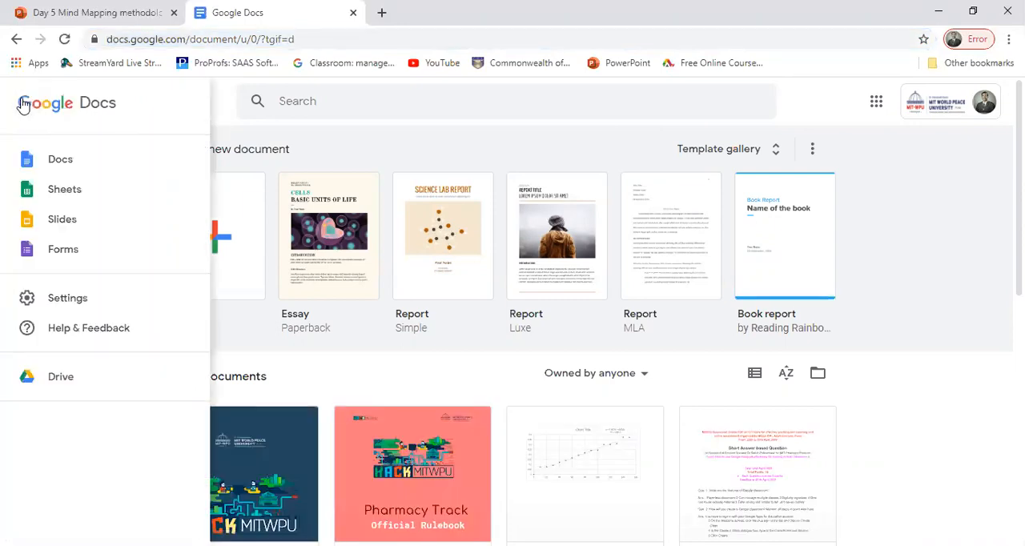
left_click(55, 255)
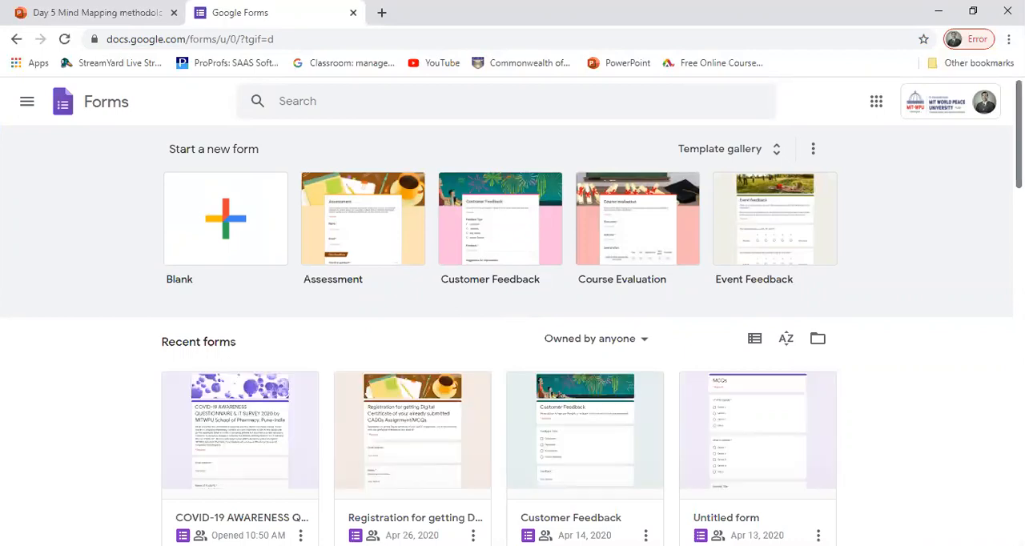
scroll(513, 336, "down", 1)
scroll(513, 337, "down", 1)
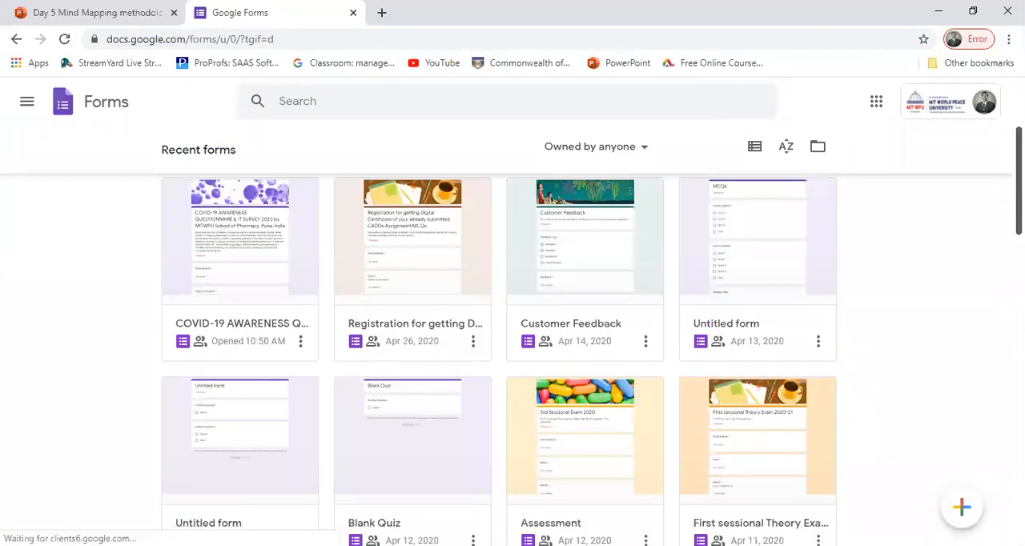
scroll(513, 336, "down", 1)
scroll(512, 336, "up", 1)
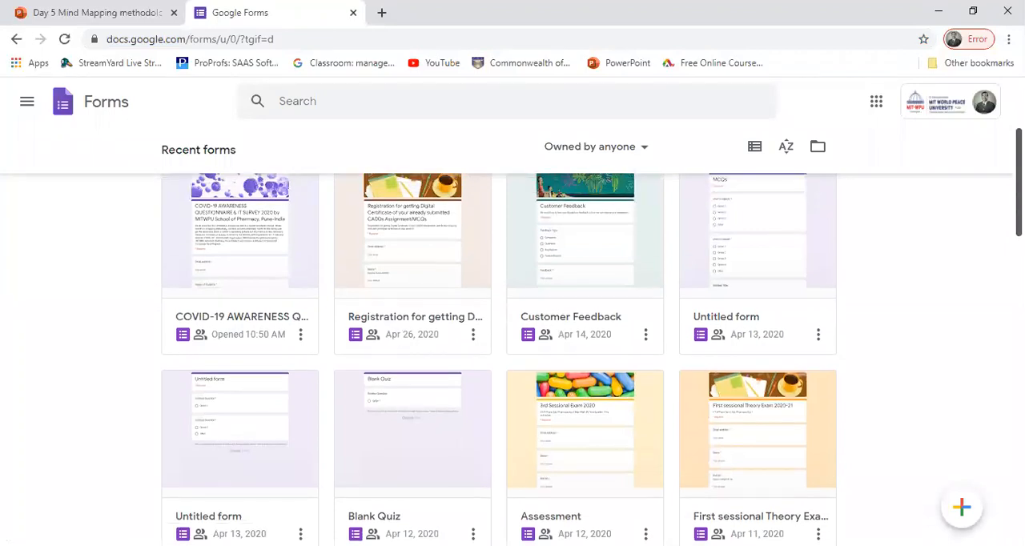
scroll(512, 336, "up", 1)
scroll(513, 336, "down", 2)
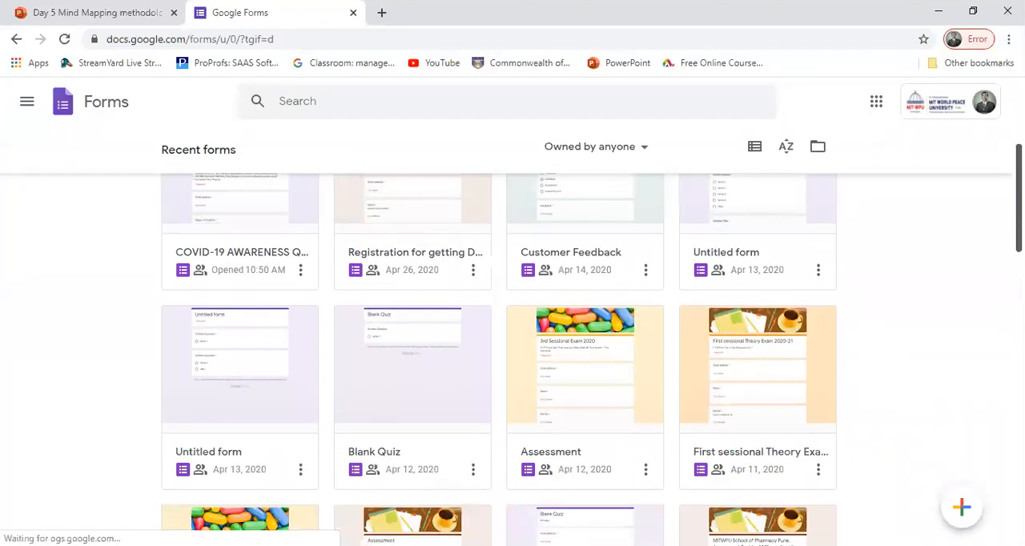
scroll(513, 337, "up", 3)
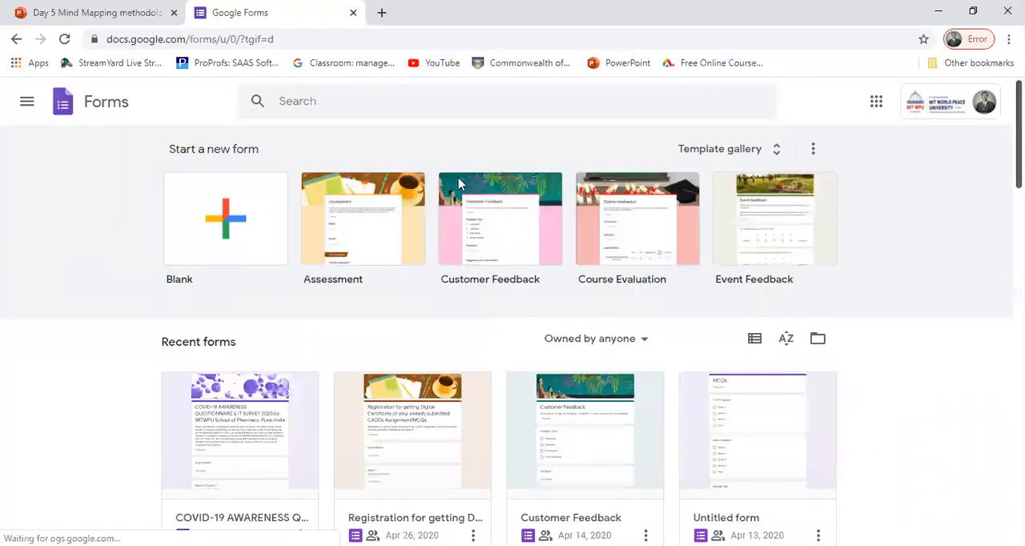
left_click(211, 225)
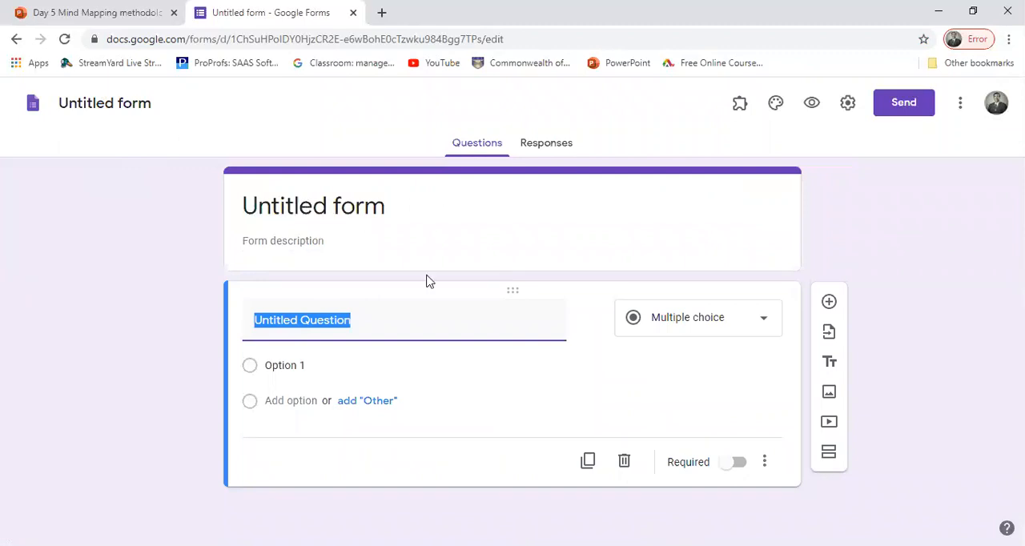
Step: Name the form "Quiz test" and apply the same name to its title heading
left_click(300, 197)
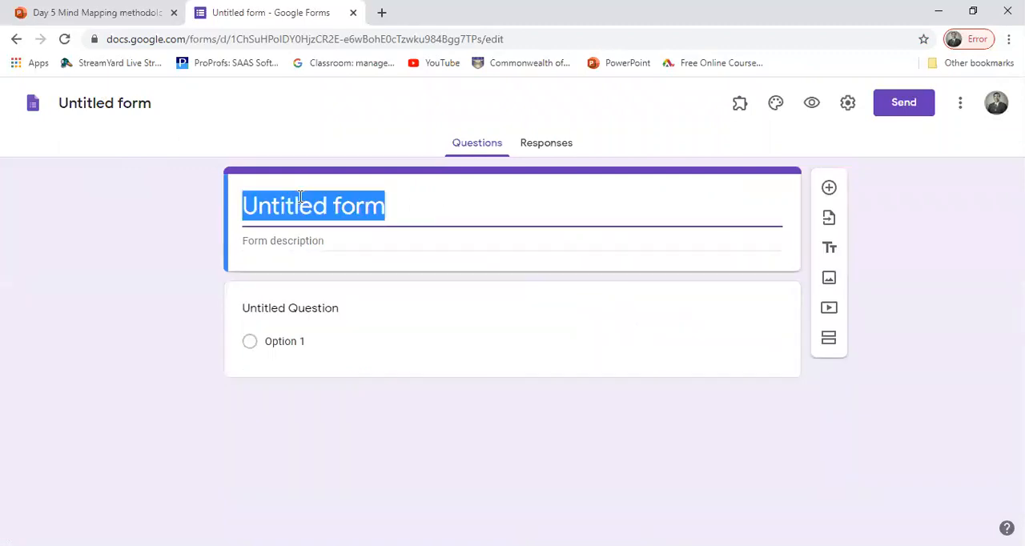
left_click(103, 99)
type("Q")
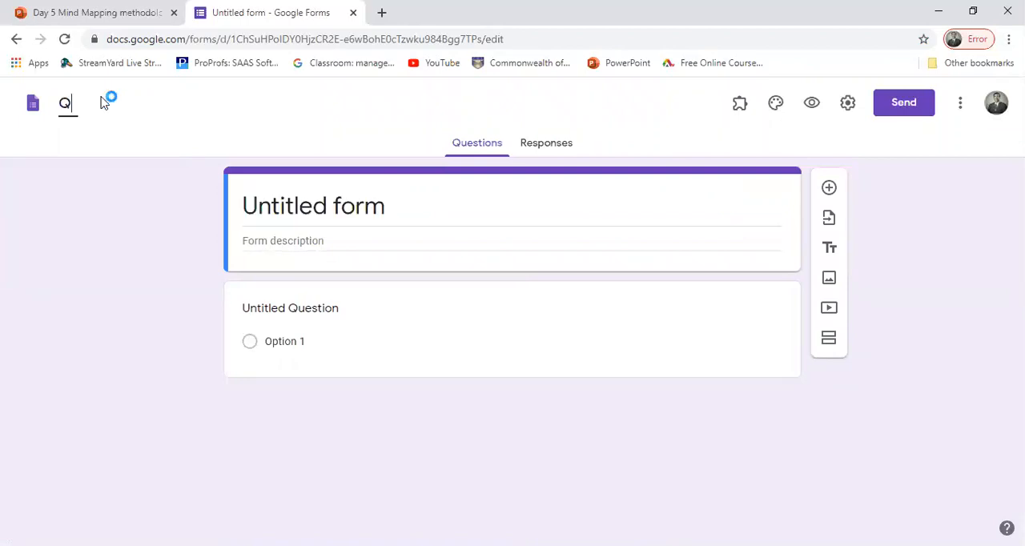
type("uiz test")
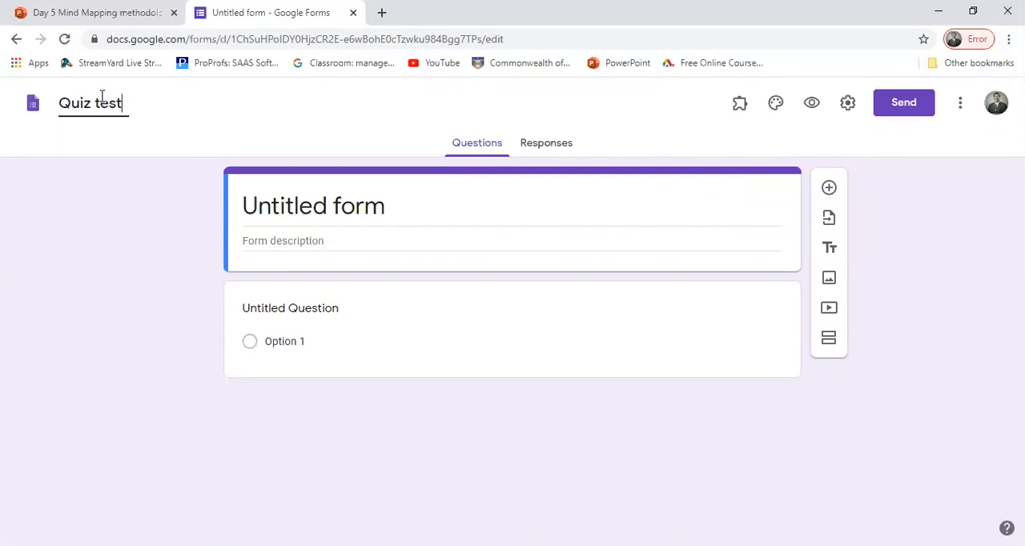
left_click(291, 201)
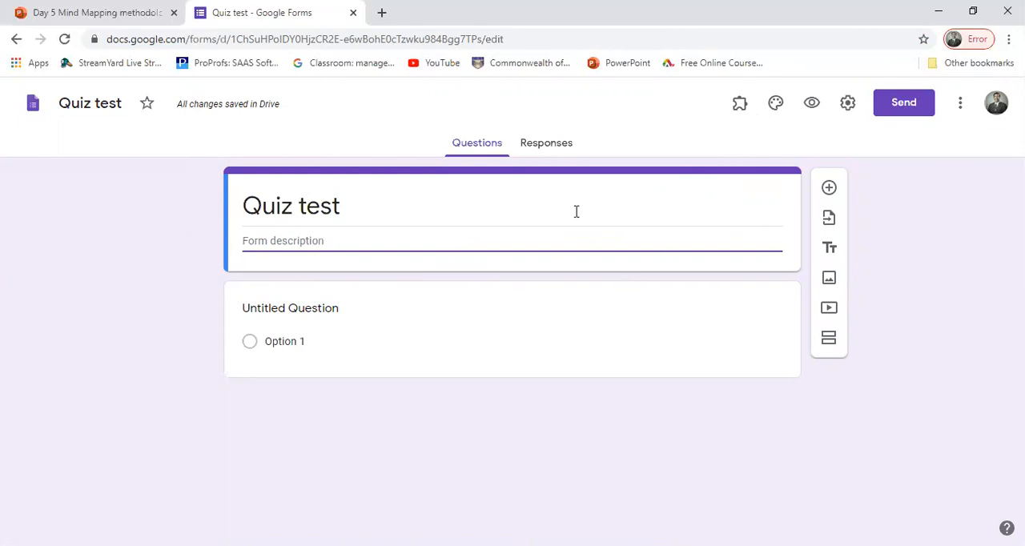
left_click(743, 116)
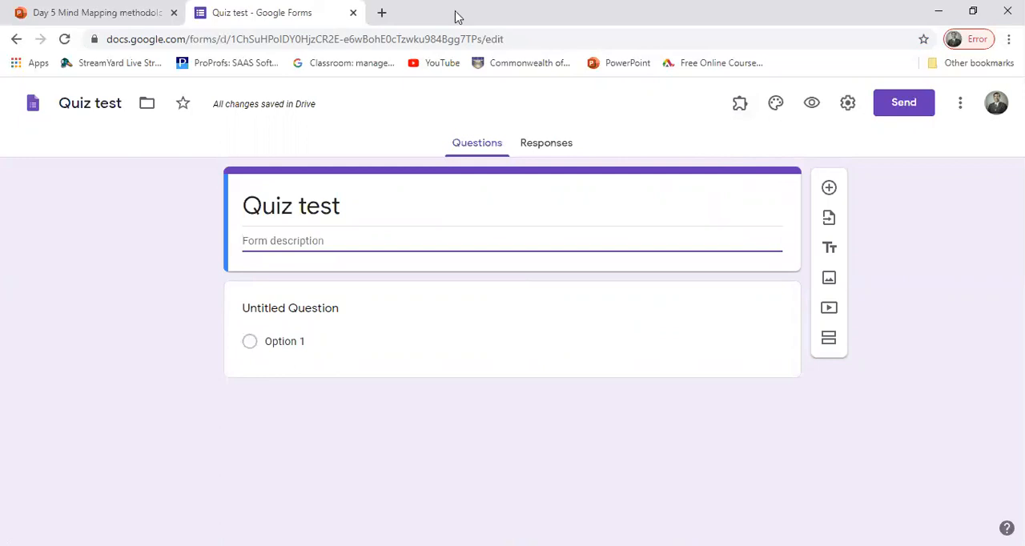
Step: Search the web for "certiffy em" in a new browser tab and open the Certify'em Try it Now page
left_click(381, 13)
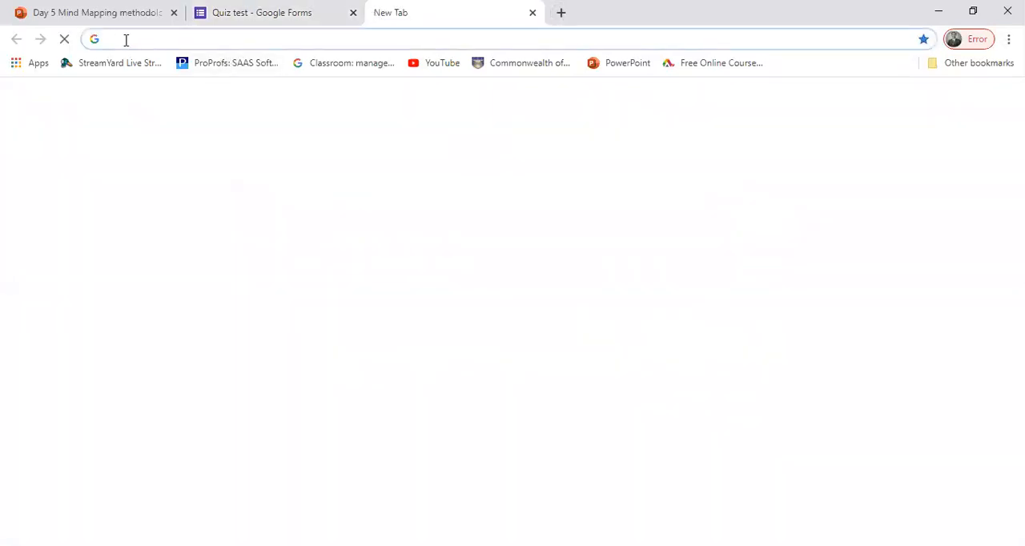
type("cert")
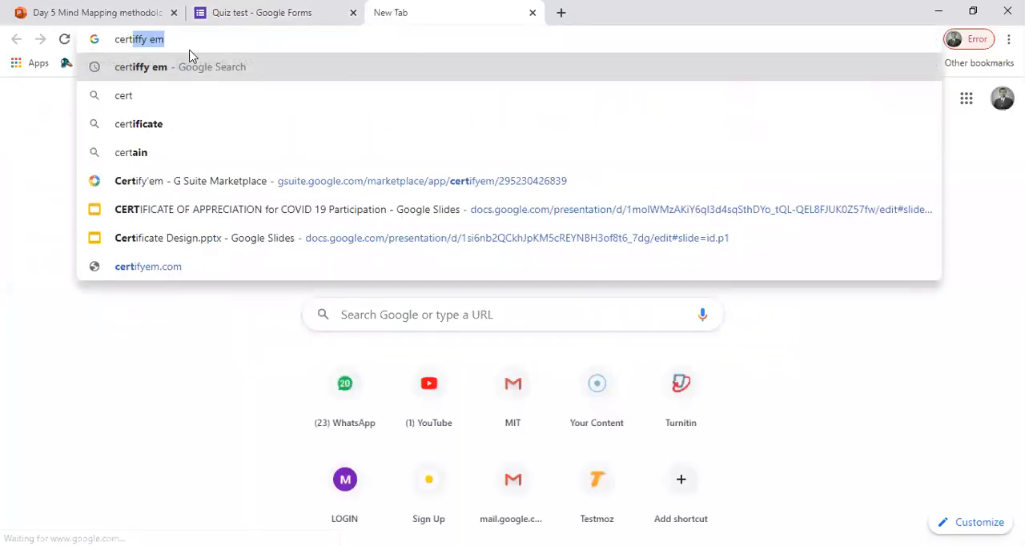
left_click(141, 67)
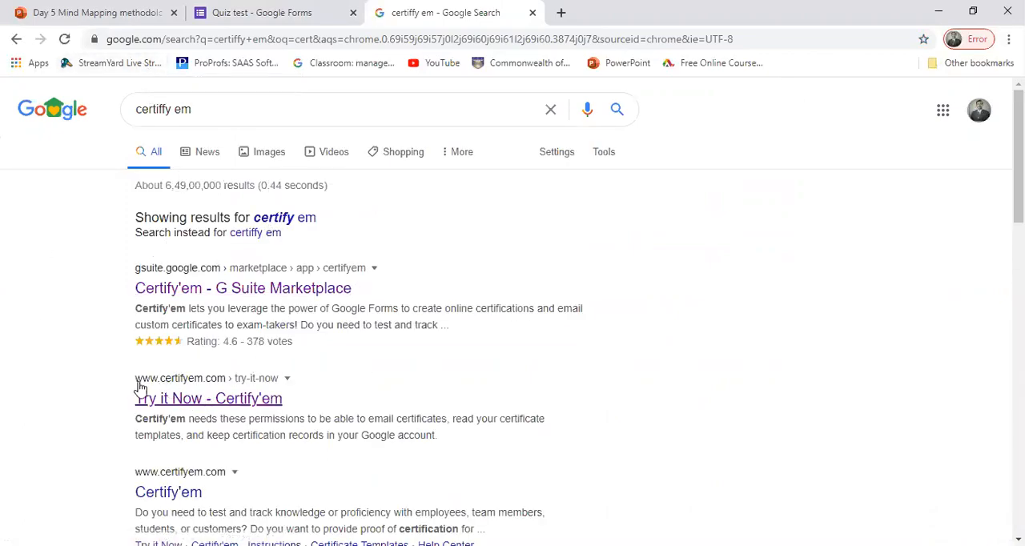
left_click(200, 408)
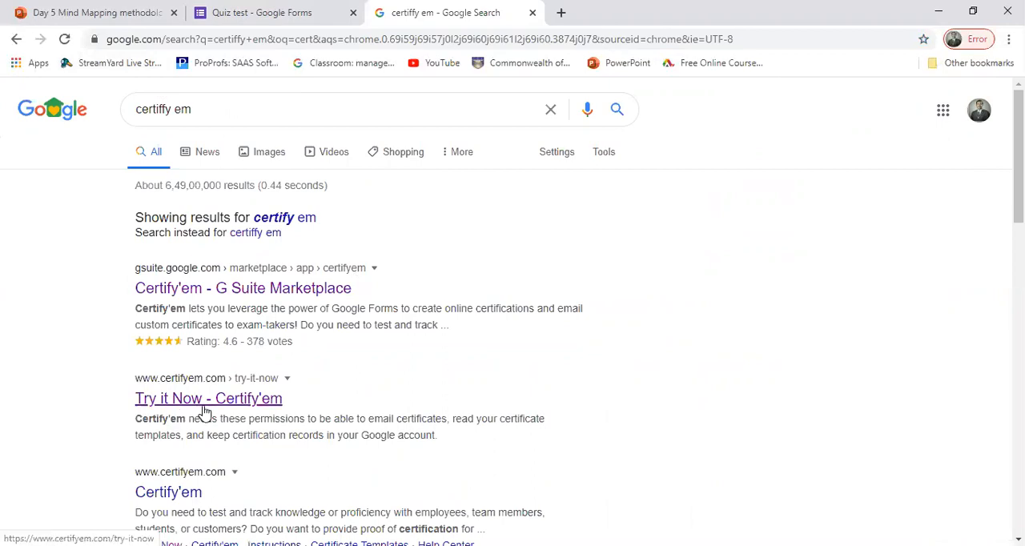
left_click(240, 406)
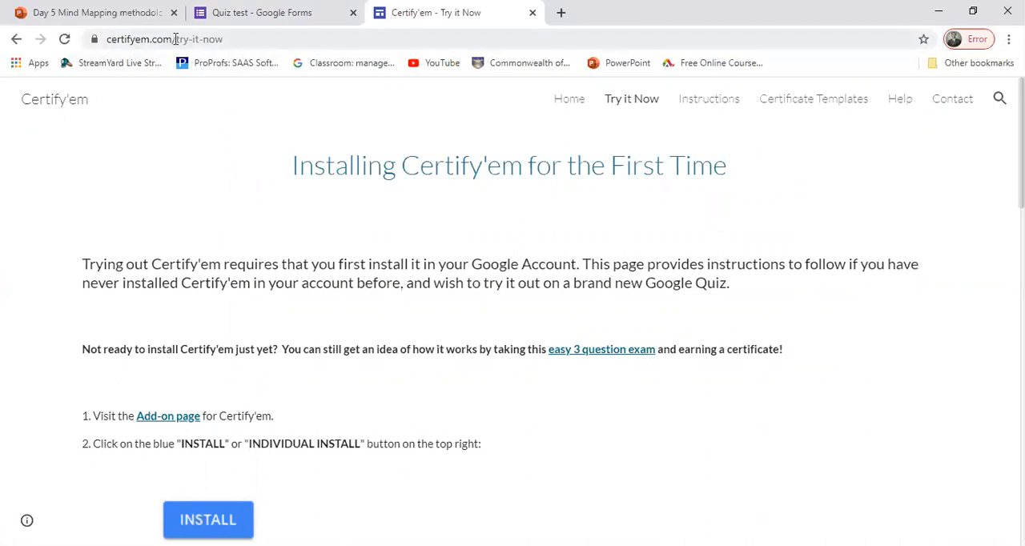
Step: Open the Certify'em add-on page in the G Suite Marketplace from the first installation instruction
left_click(277, 18)
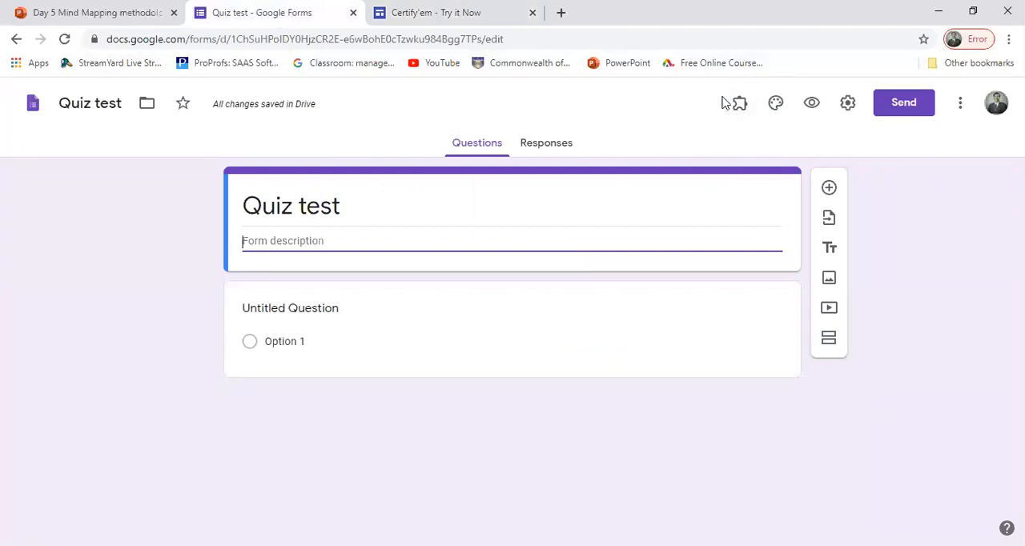
left_click(389, 12)
left_click(264, 13)
left_click(449, 11)
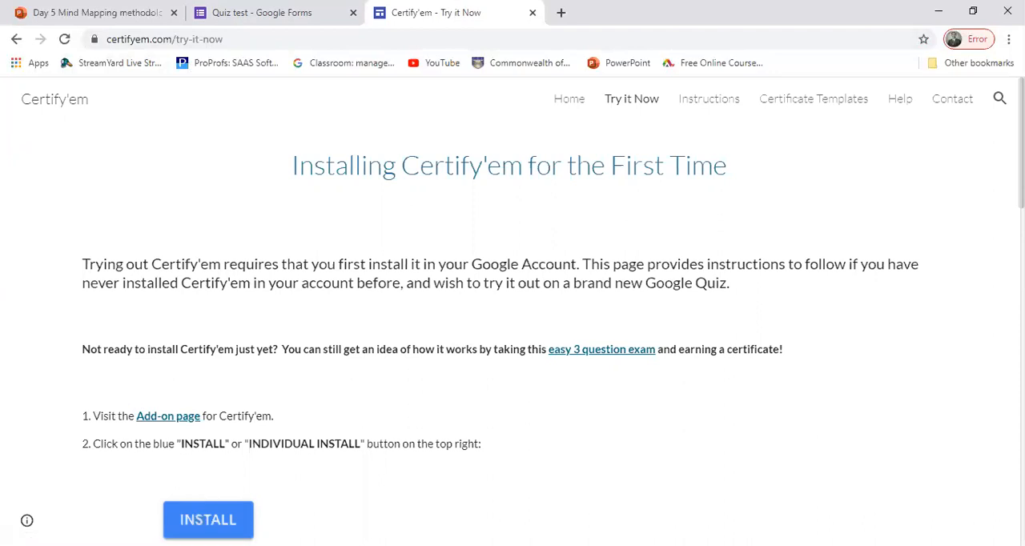
left_click(164, 418)
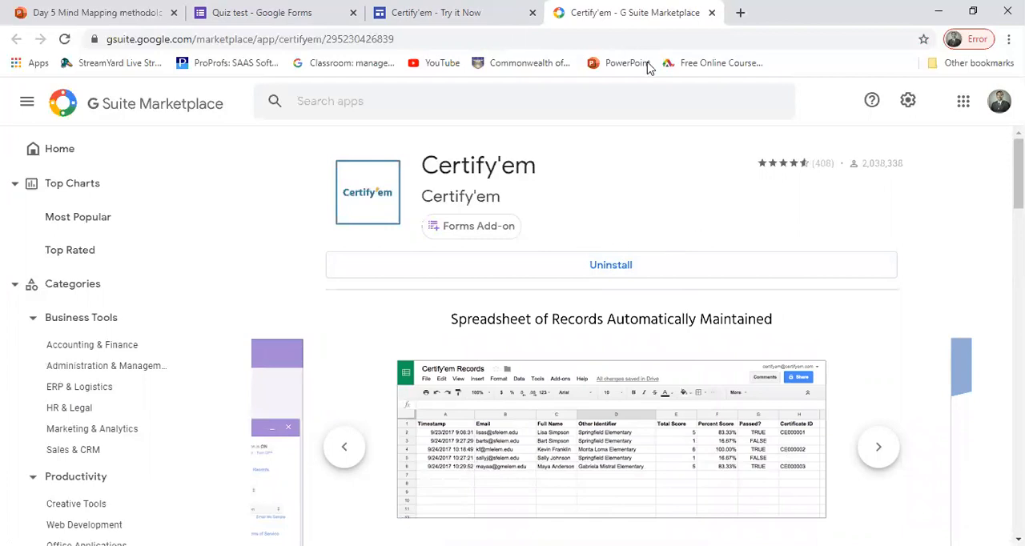
Step: Close the Certify'em Try it Now page and return to the Quiz test form
left_click(327, 19)
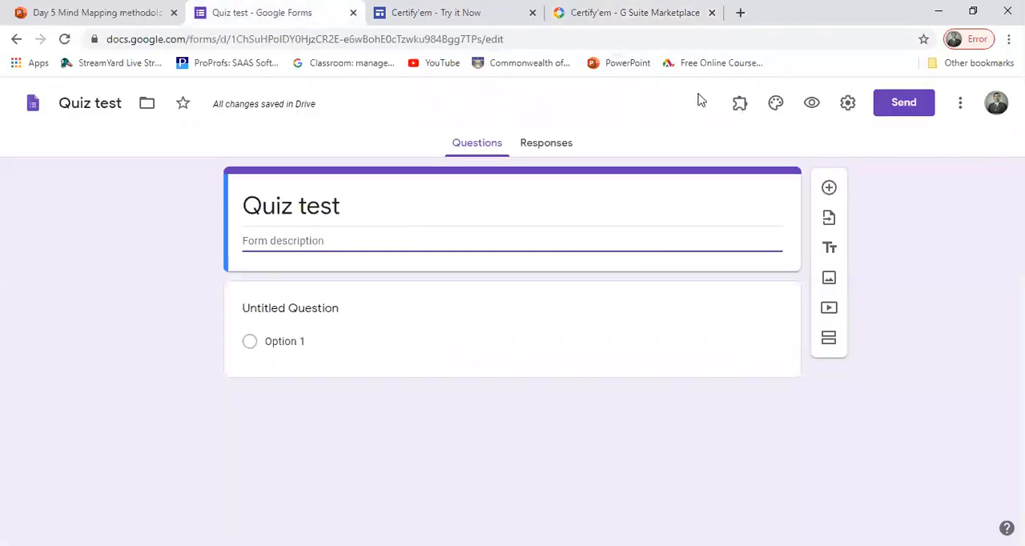
left_click(605, 14)
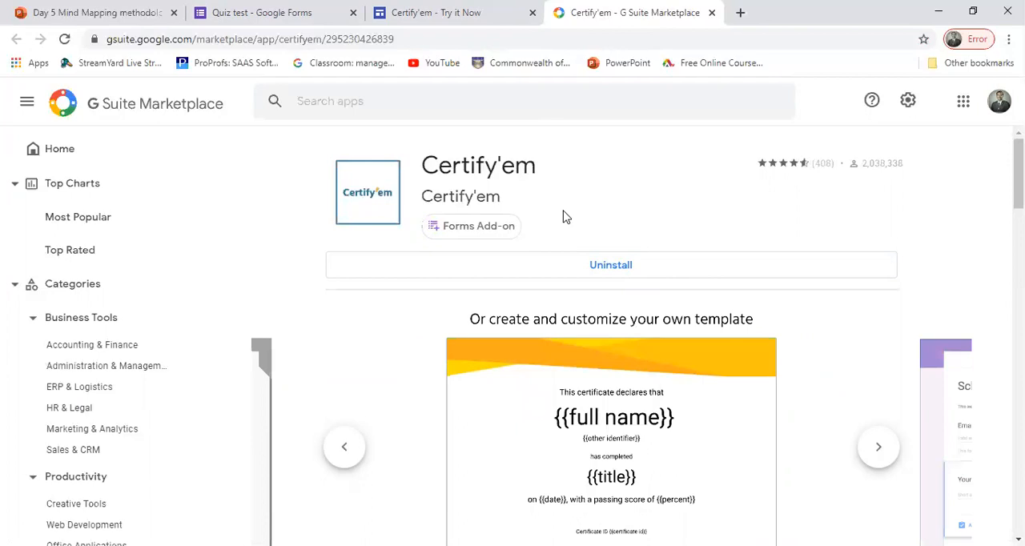
left_click(290, 9)
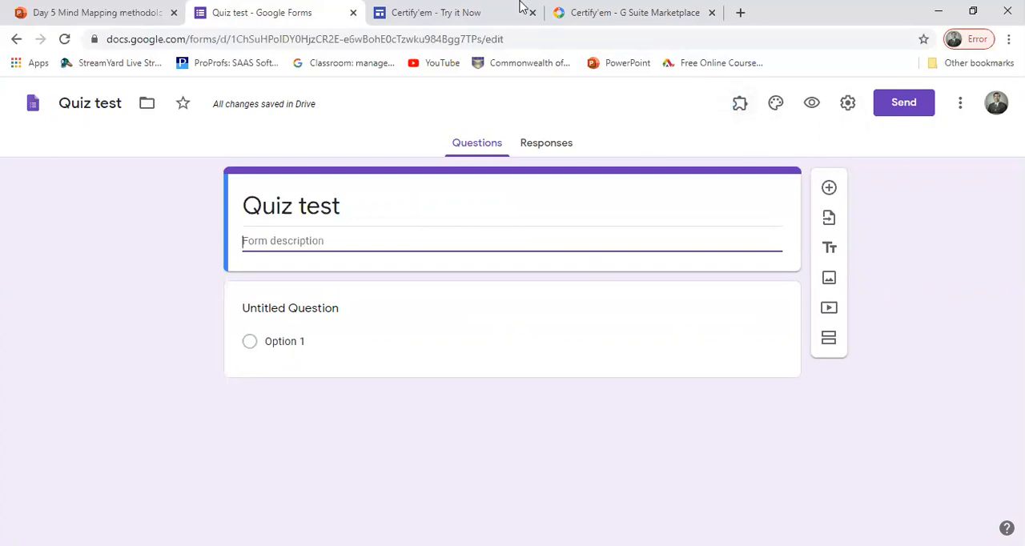
left_click(420, 12)
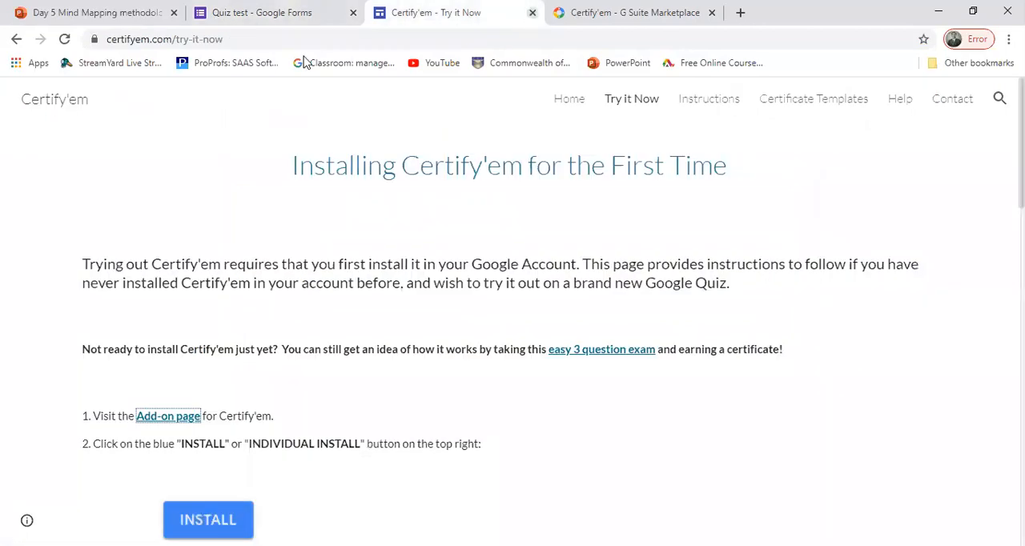
left_click(533, 13)
left_click(312, 16)
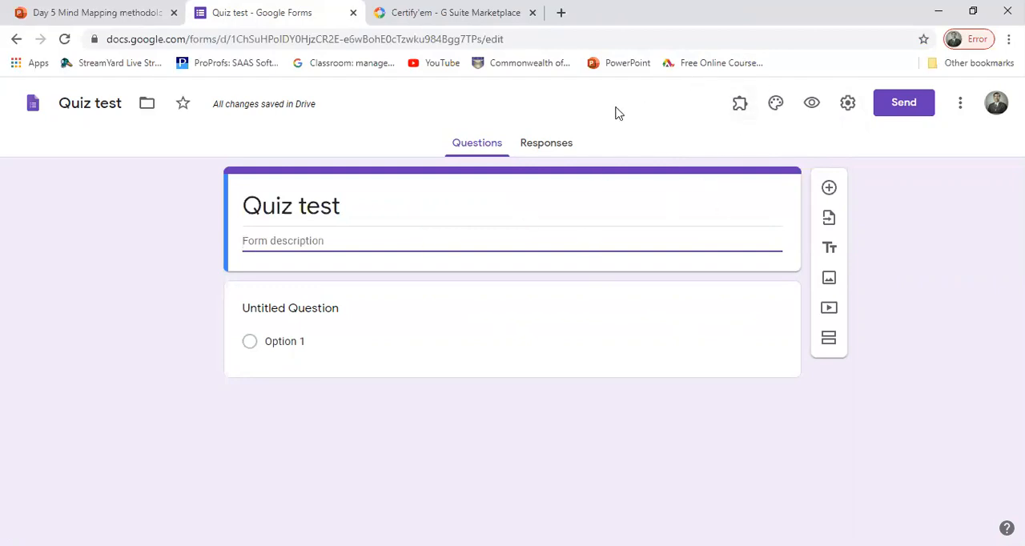
Step: Set the text of the form's first question to "COVID 19"
left_click(354, 336)
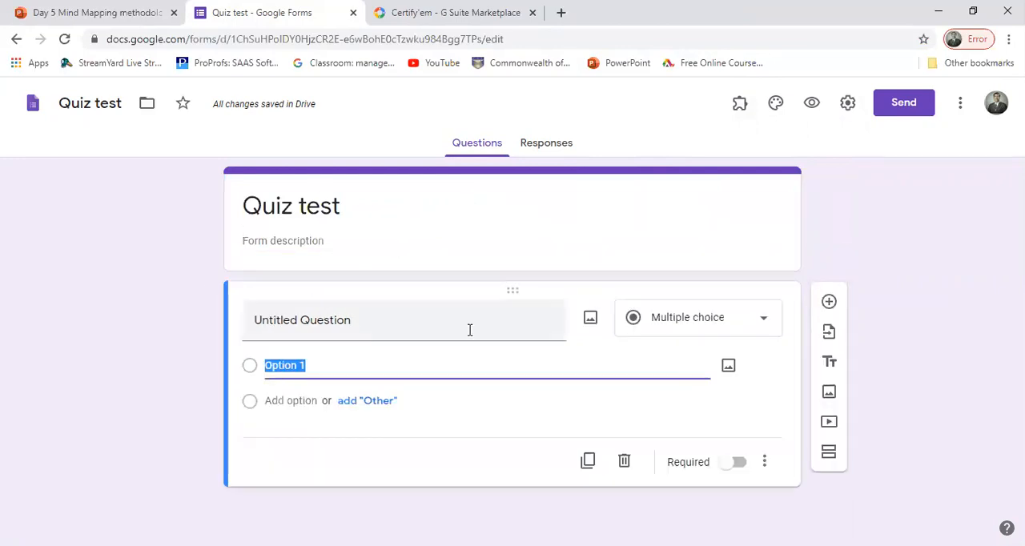
left_click(340, 325)
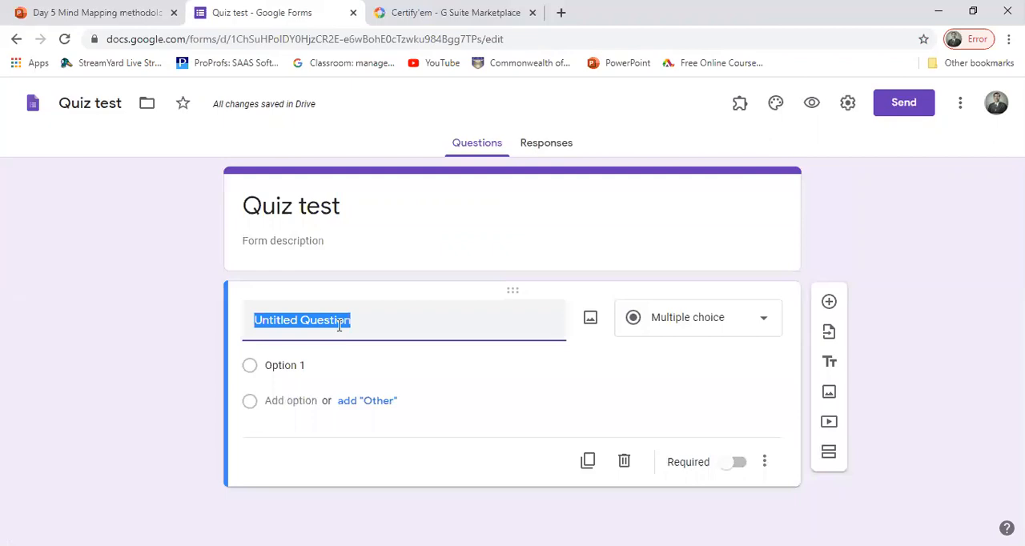
type("COVID ")
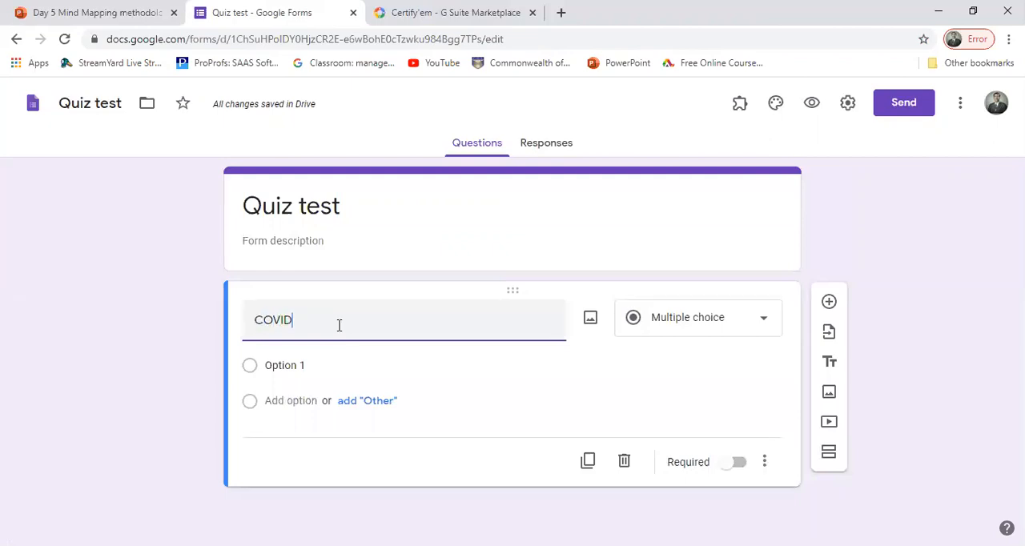
type("19")
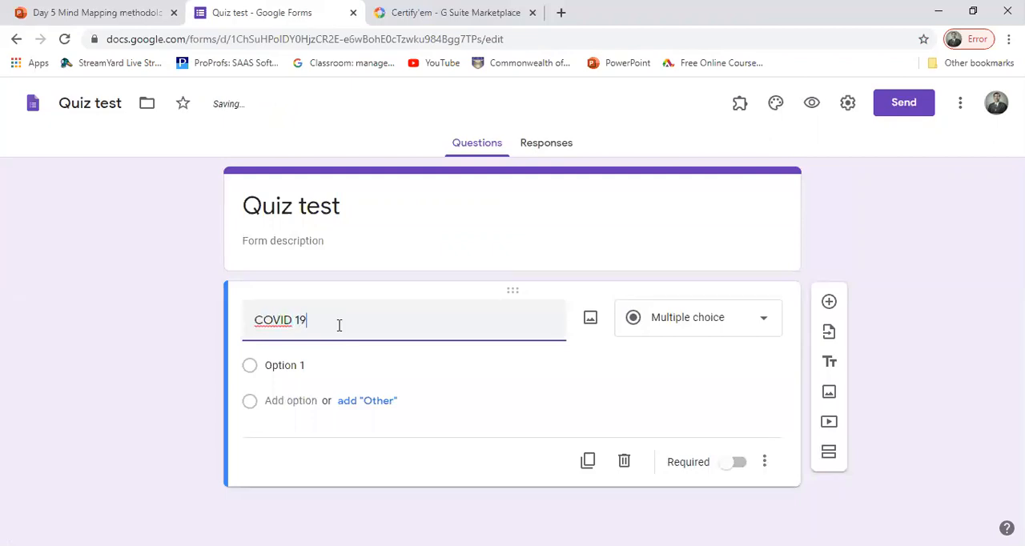
left_click(282, 367)
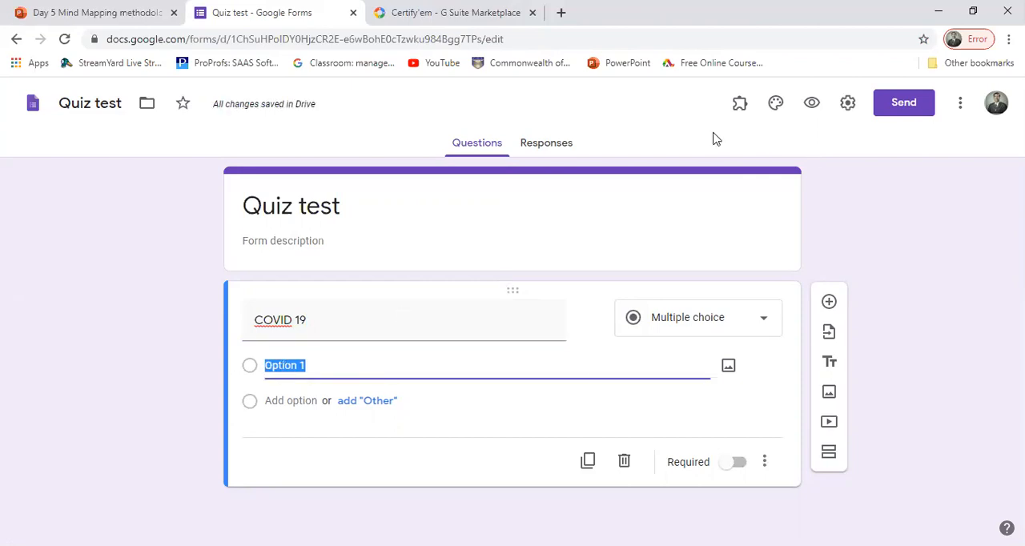
type("Ba")
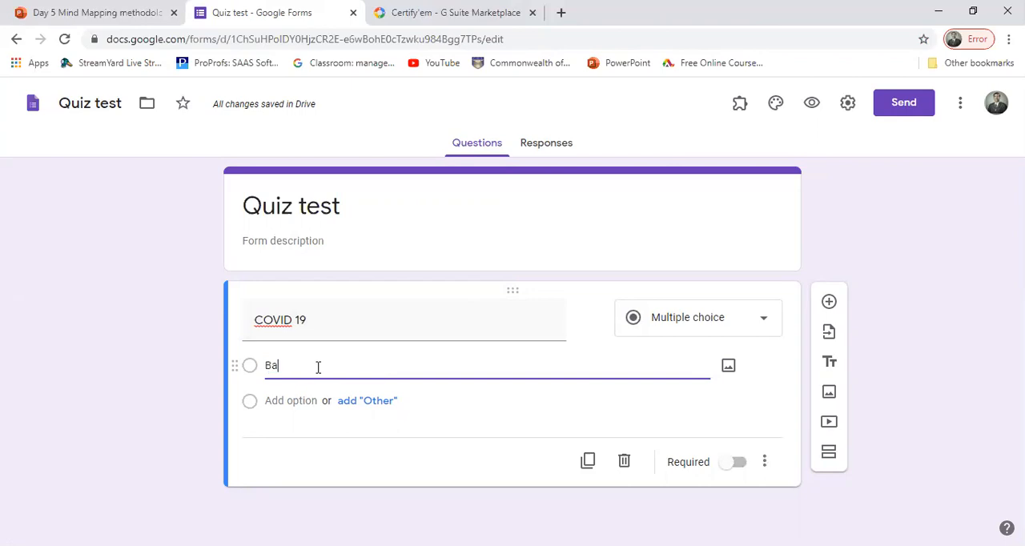
key("BackSpace")
key("BackSpace")
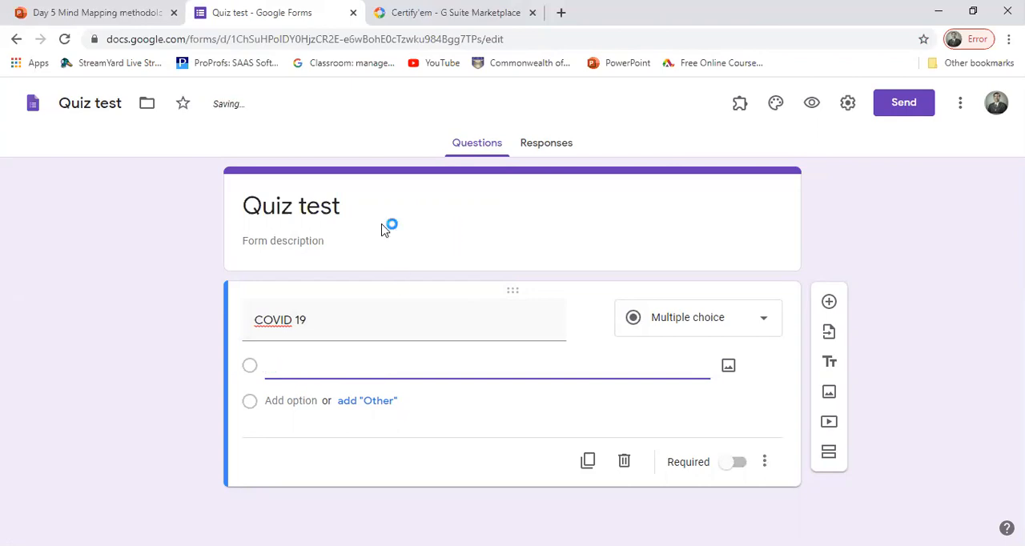
Step: Duplicate the COVID 19 question and change the first copy's question text to "Name"
left_click(586, 461)
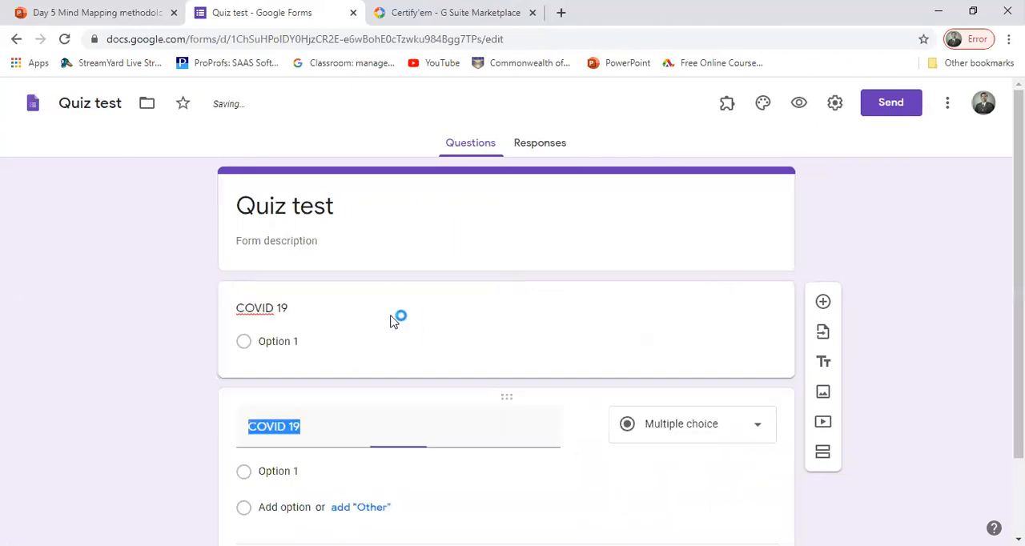
left_click(257, 309)
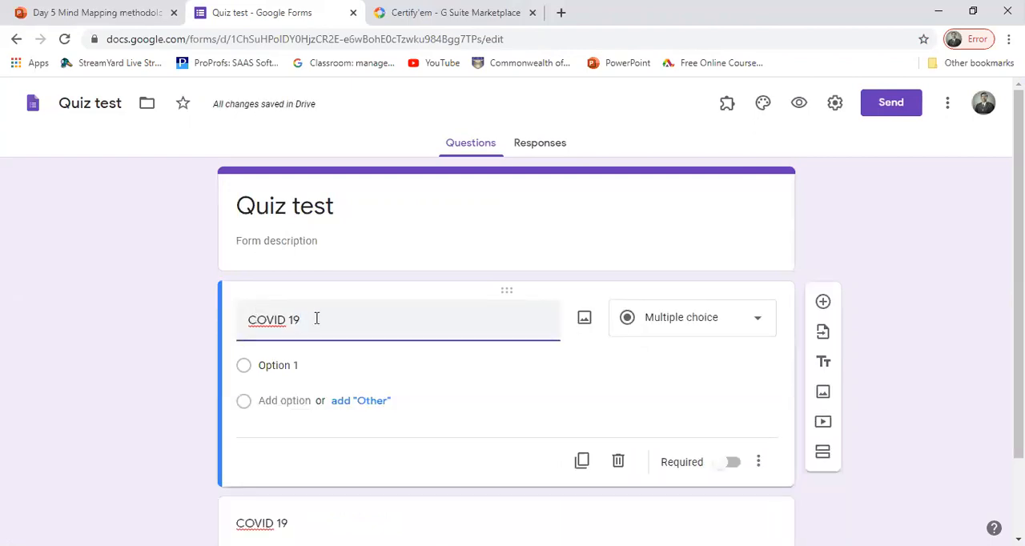
key("BackSpace")
key("BackSpace")
key("BackSpace")
key("BackSpace")
key("BackSpace")
key("BackSpace")
type("Name")
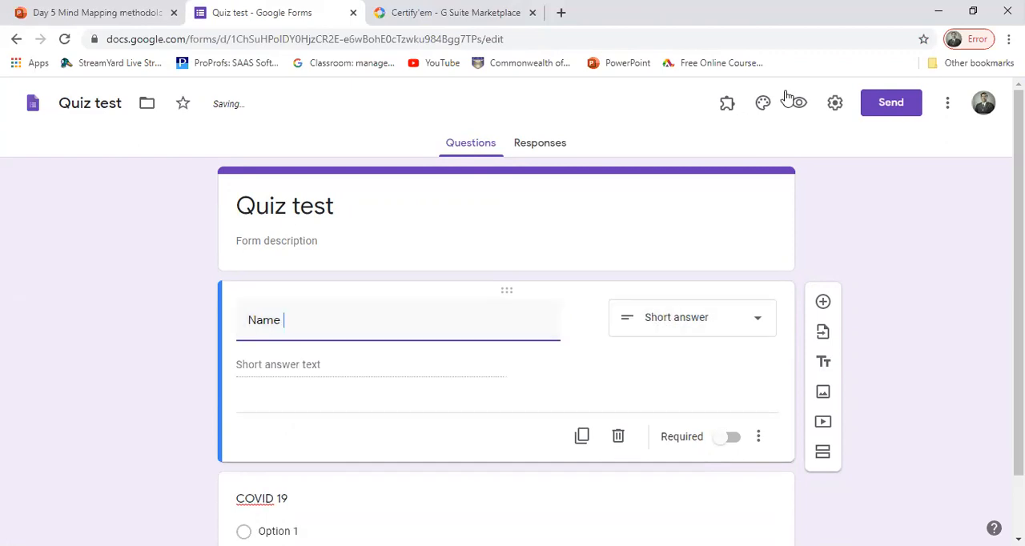
Step: Turn on the Make this a quiz option in the Quiz test form's settings and save them
left_click(836, 104)
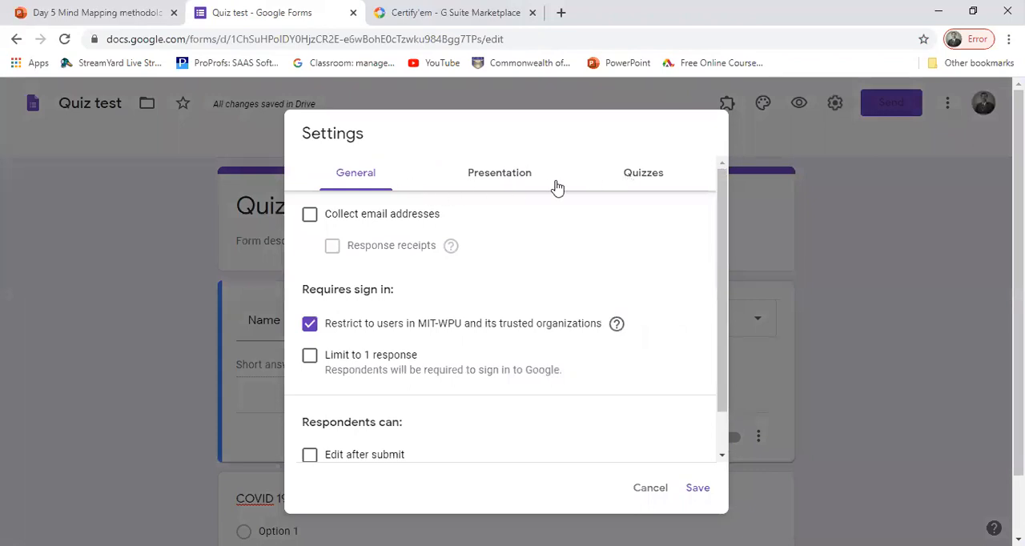
left_click(665, 174)
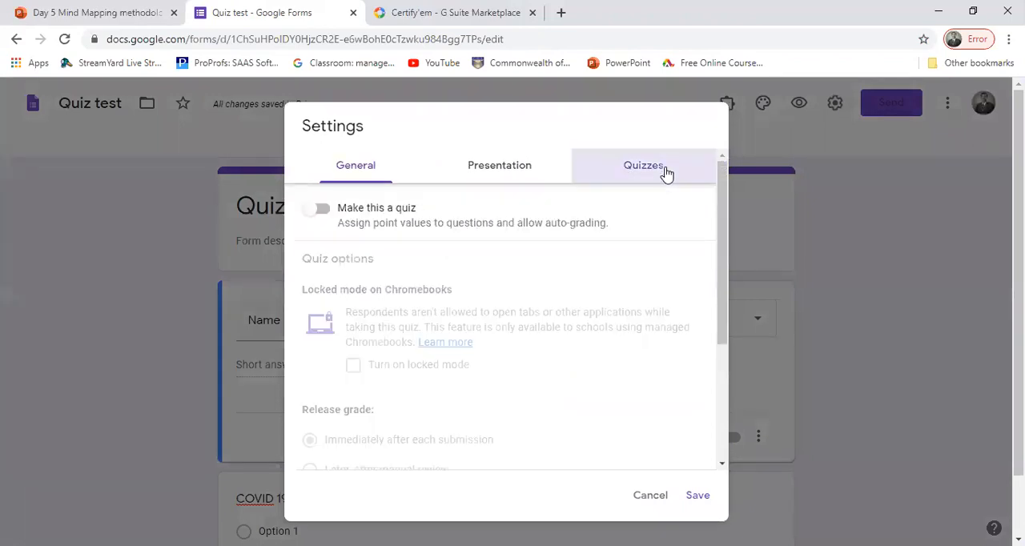
left_click(321, 209)
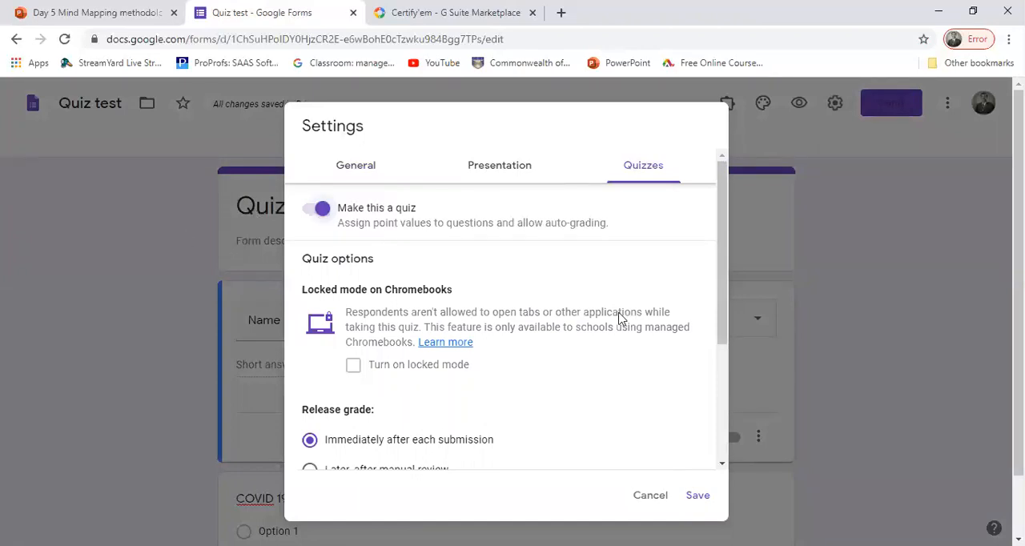
left_click(324, 212)
left_click(326, 212)
left_click(699, 496)
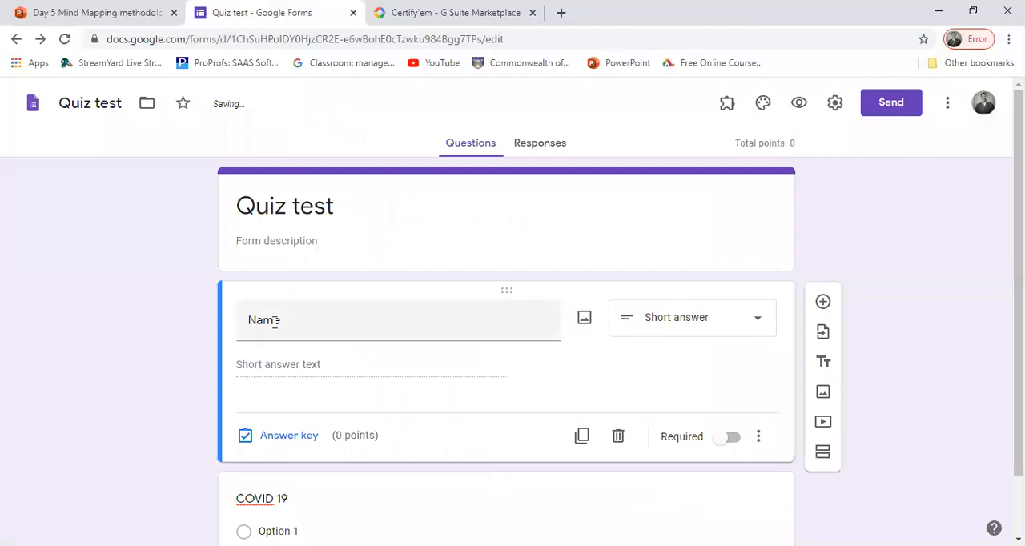
Step: Reopen the form's quiz settings to check the Make this a quiz, locked mode and grade release options, then save
scroll(1019, 241, "down", 1)
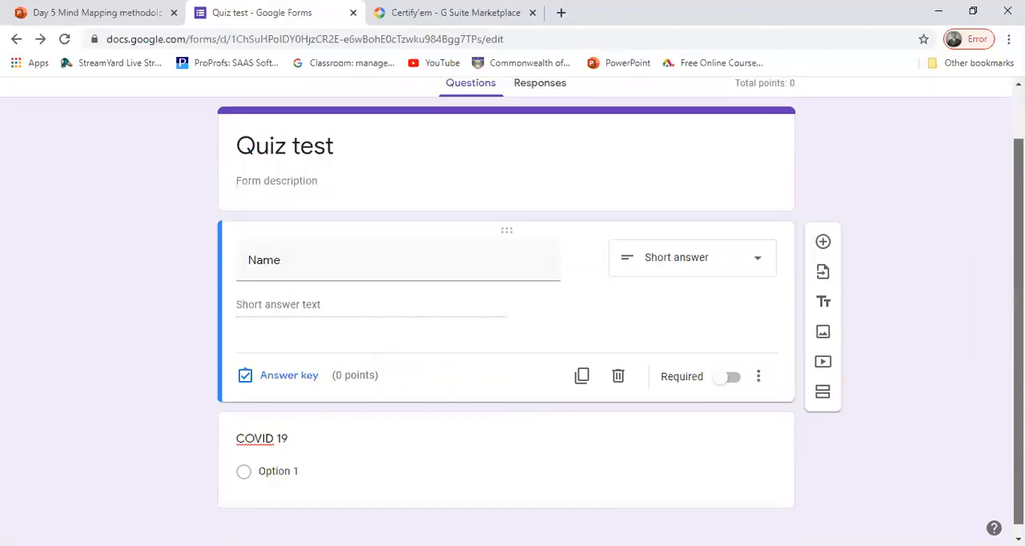
scroll(1018, 240, "up", 1)
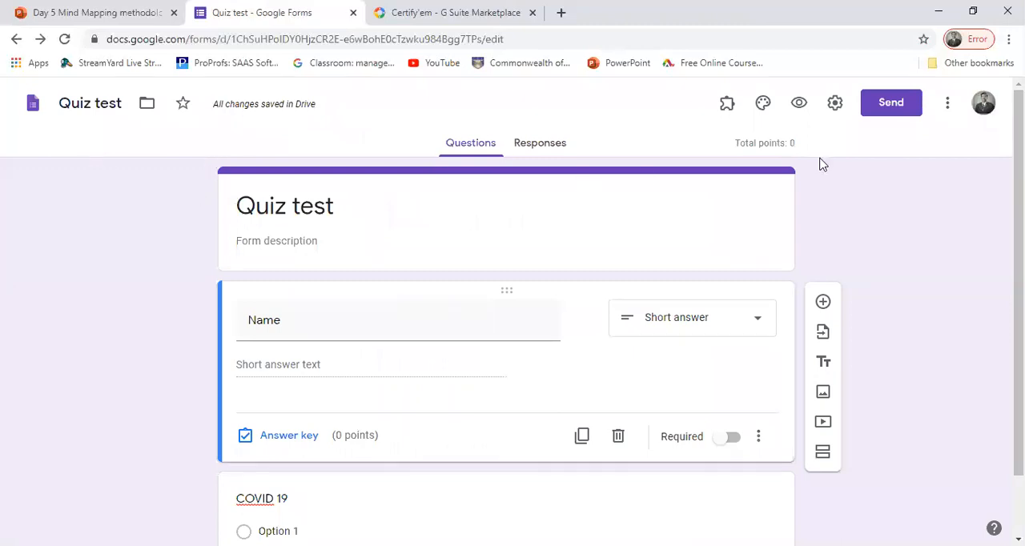
left_click(835, 108)
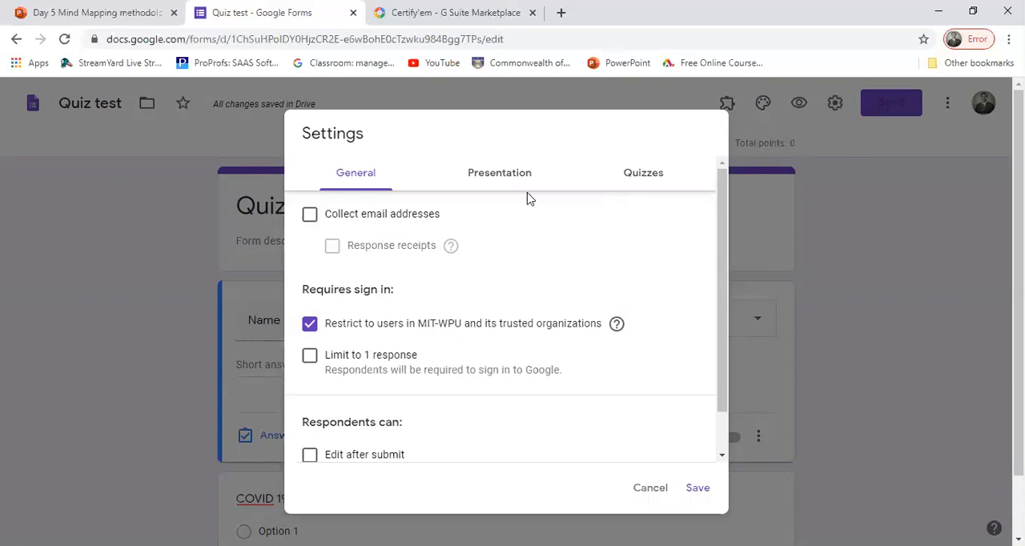
left_click(649, 178)
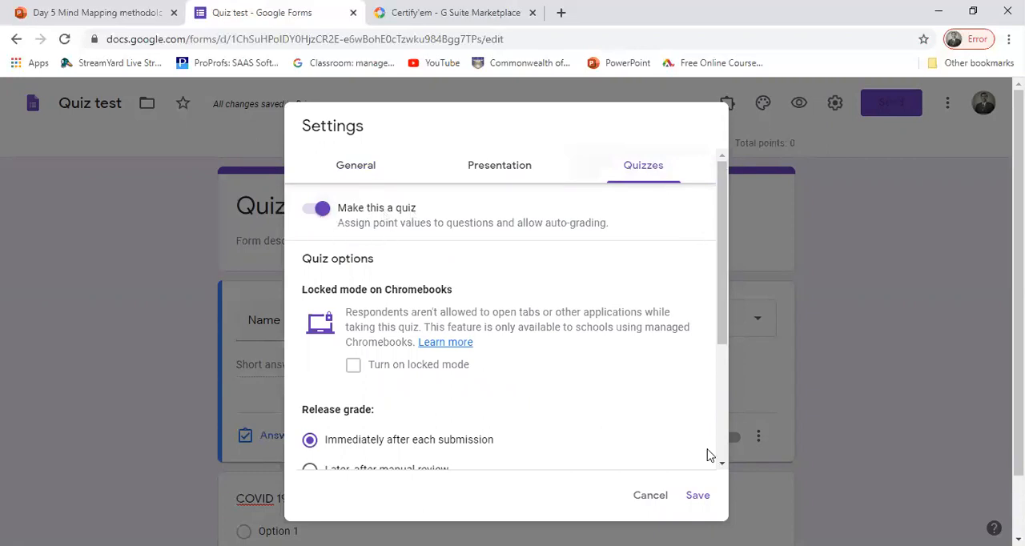
left_click(699, 496)
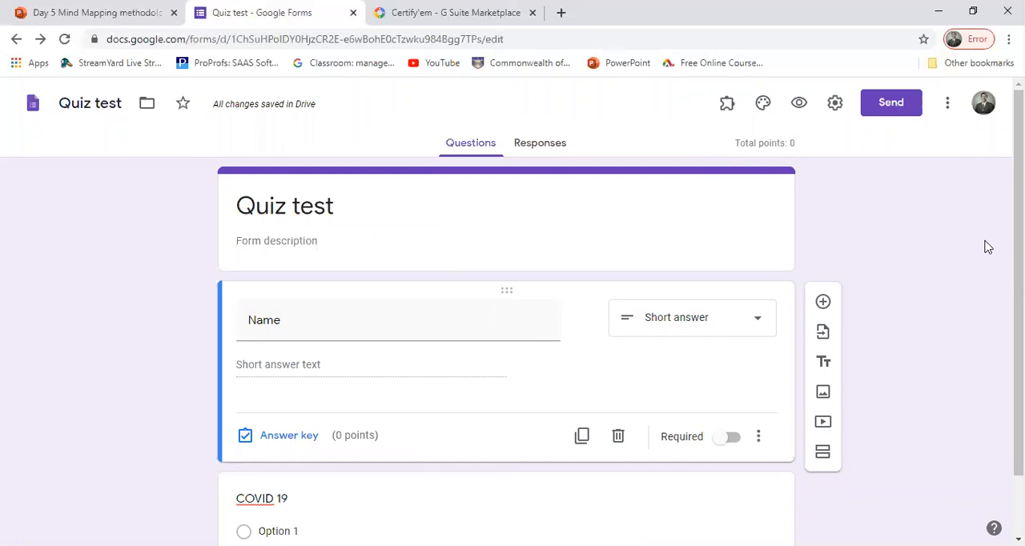
Step: Add an "Other" answer option to the multiple-choice COVID 19 question
scroll(986, 247, "down", 2)
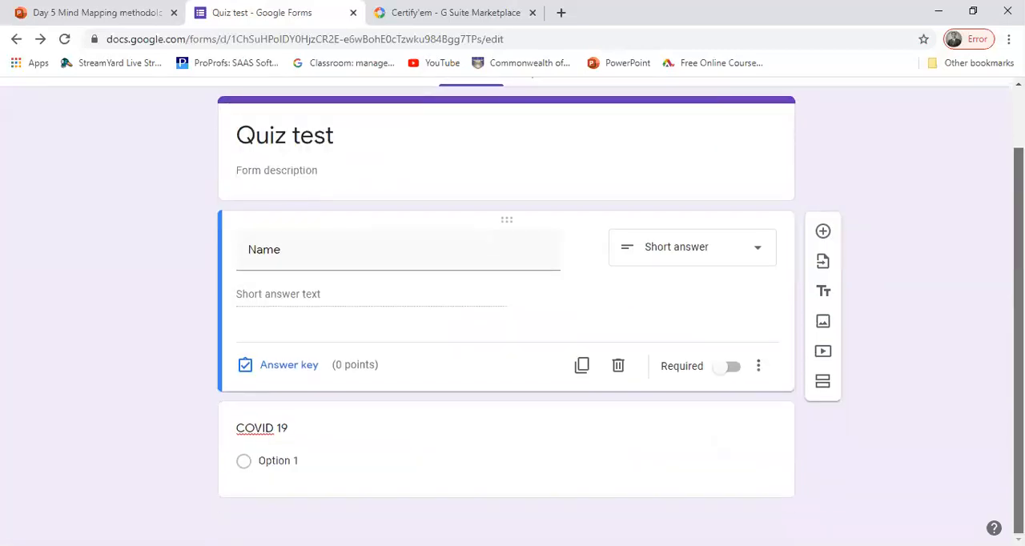
left_click(280, 464)
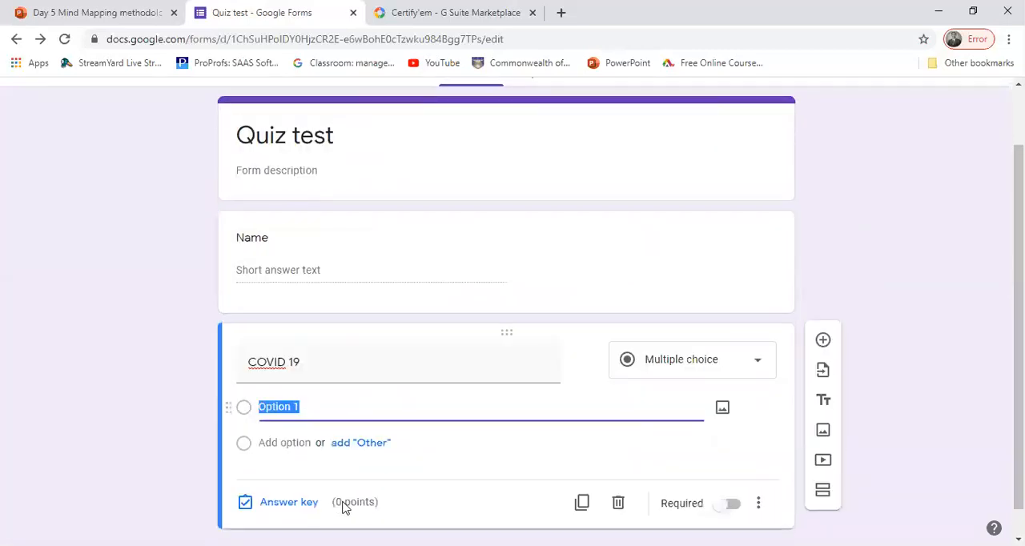
left_click(344, 446)
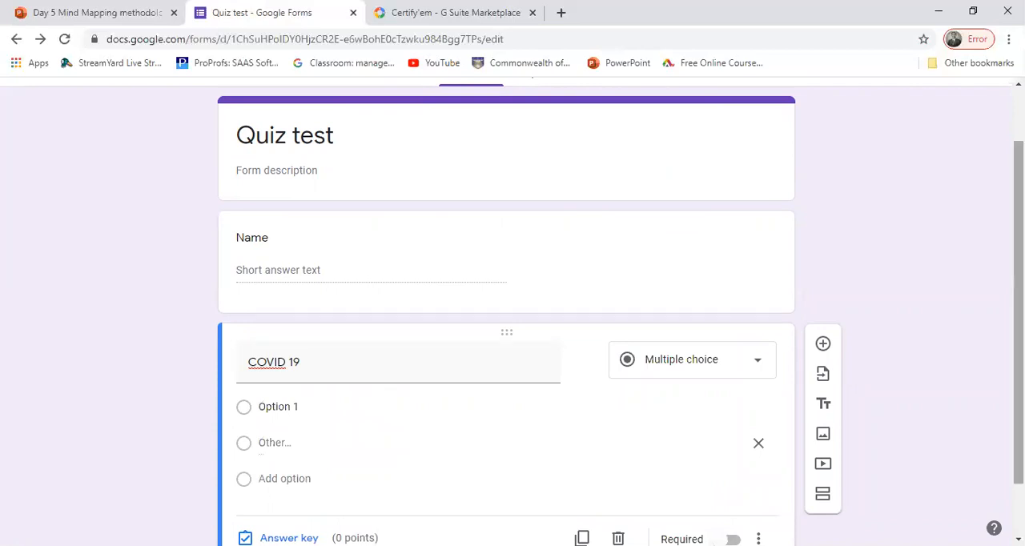
Step: Enable the Certify'em add-on in this quiz and get started with its certification settings
scroll(512, 313, "up", 2)
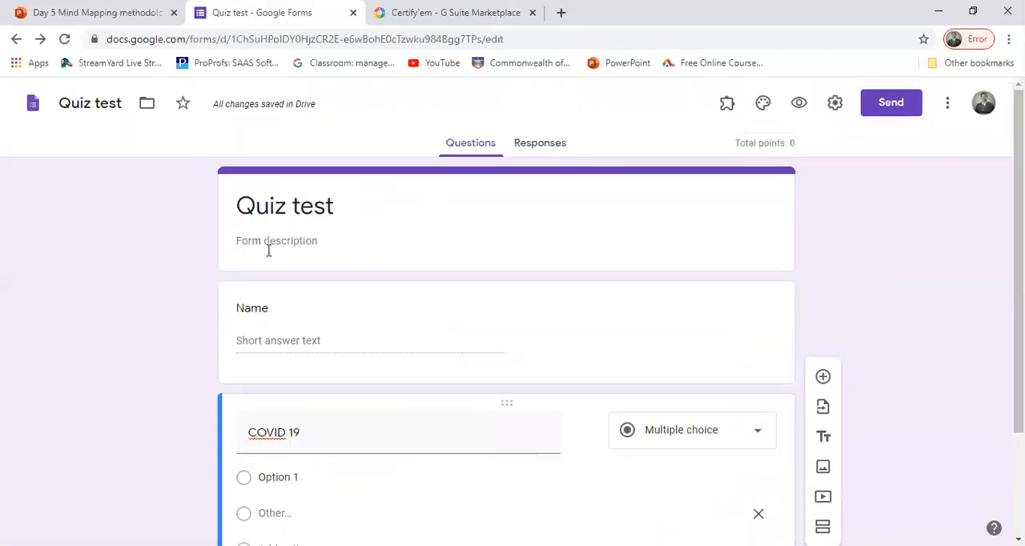
left_click(727, 106)
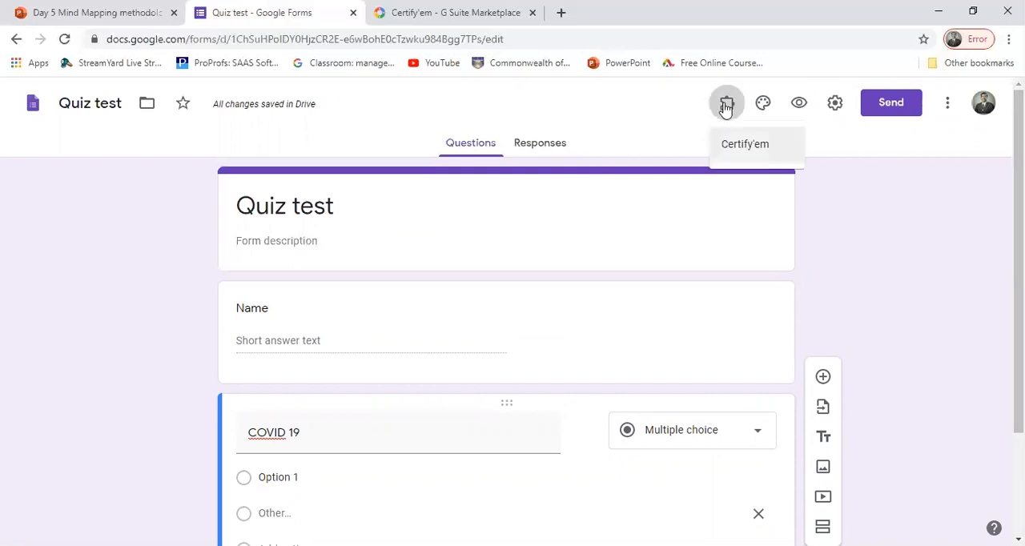
left_click(742, 145)
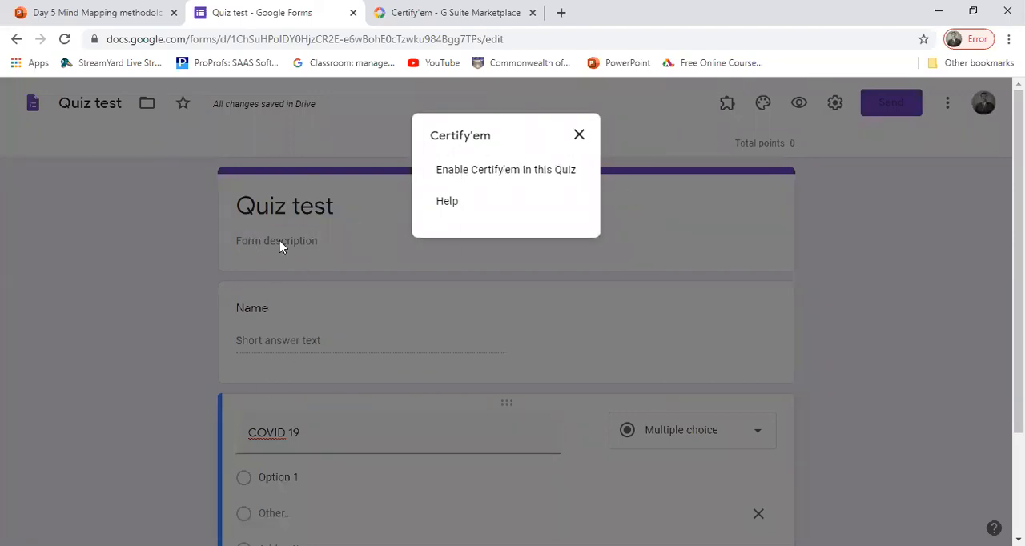
left_click(488, 170)
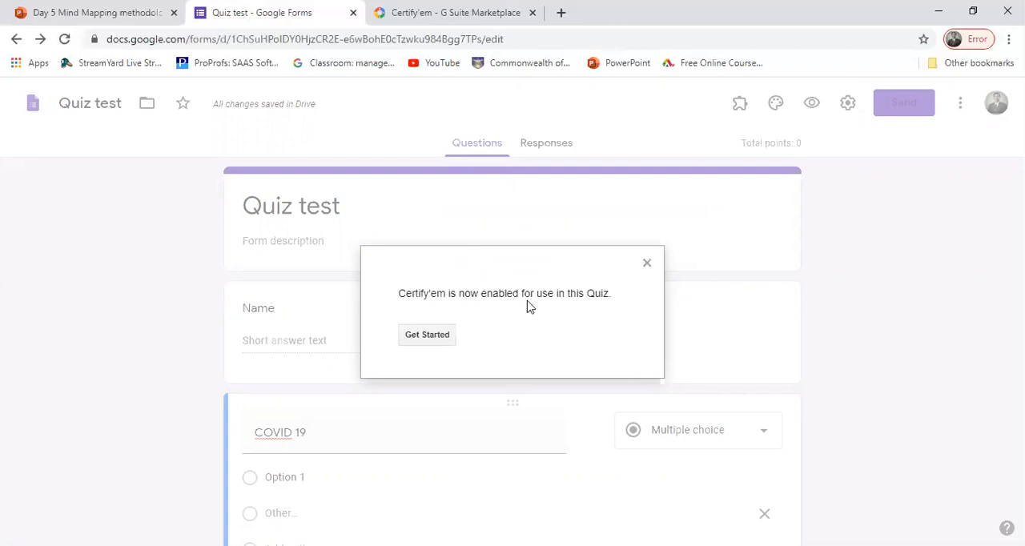
left_click(427, 337)
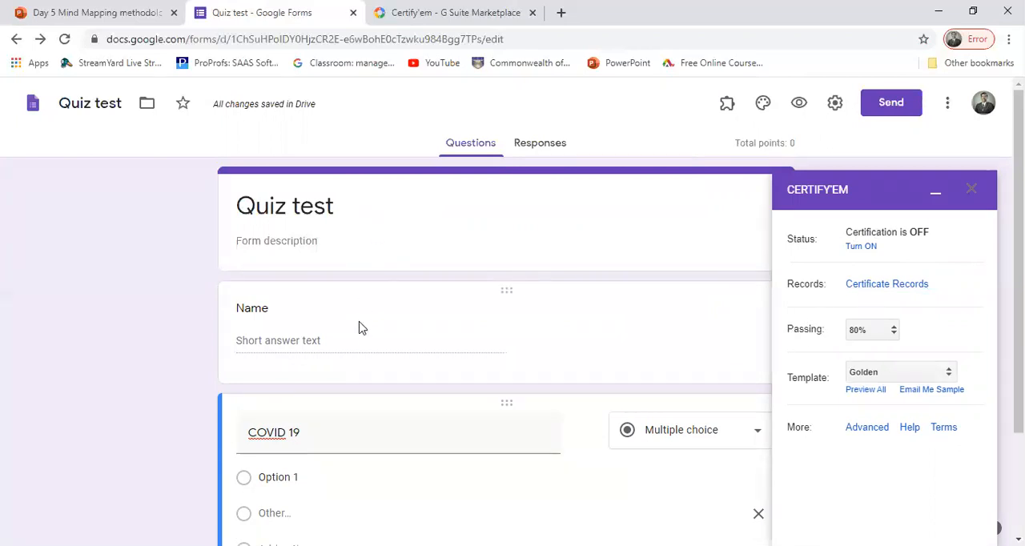
Step: Set the Certify'em passing score to 60%
left_click(892, 332)
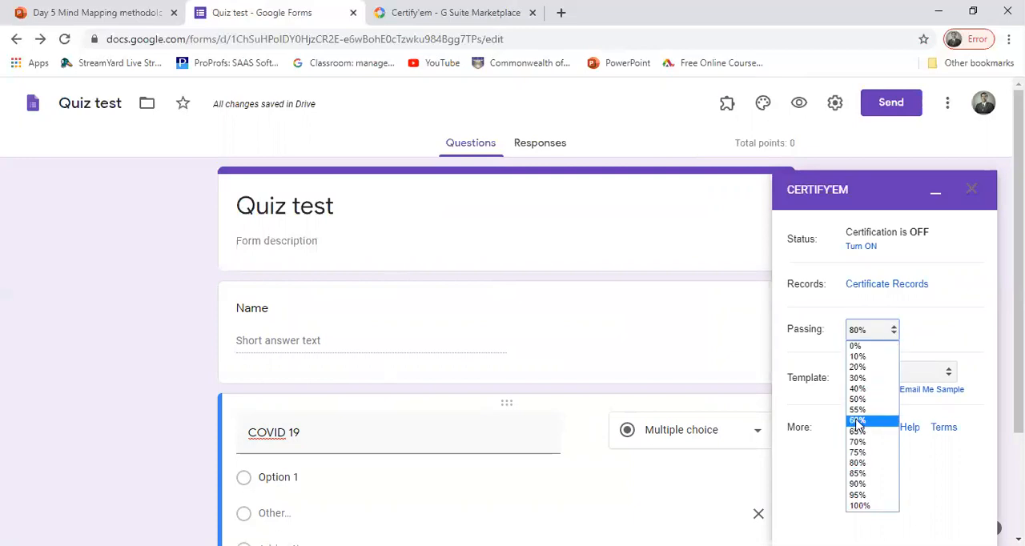
left_click(855, 422)
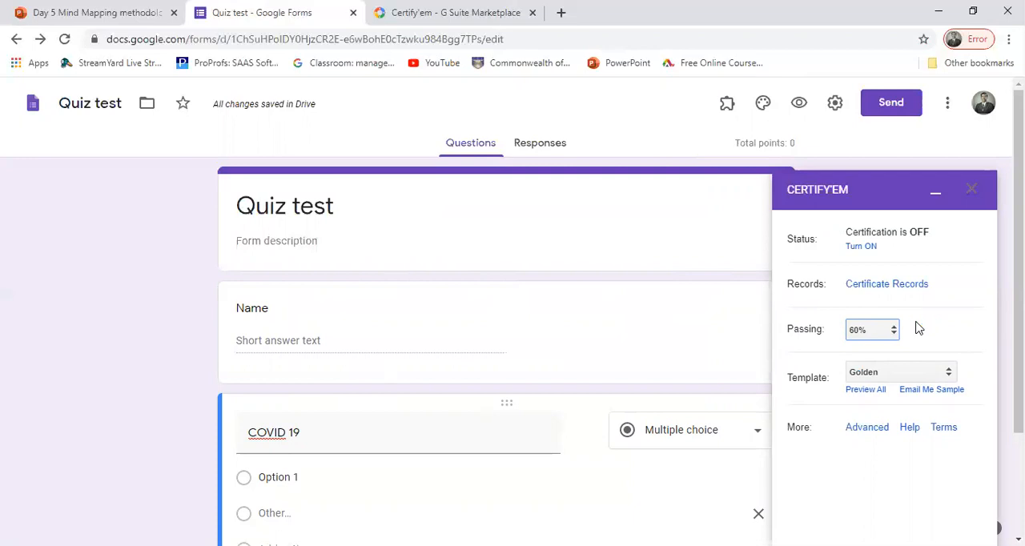
left_click(878, 337)
Step: View the setup for using a custom certificate template in Certify'em and close it without choosing a file
left_click(883, 373)
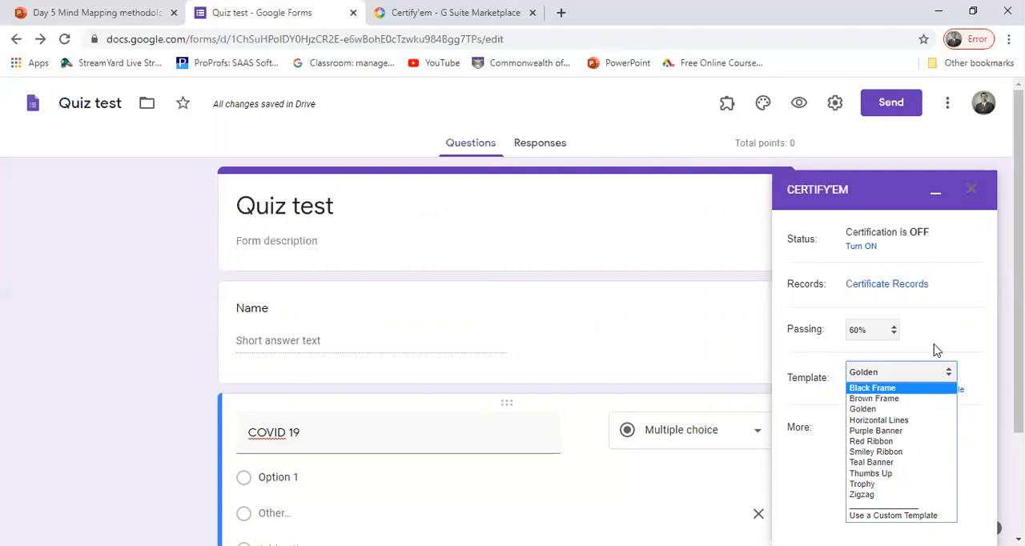
left_click(887, 517)
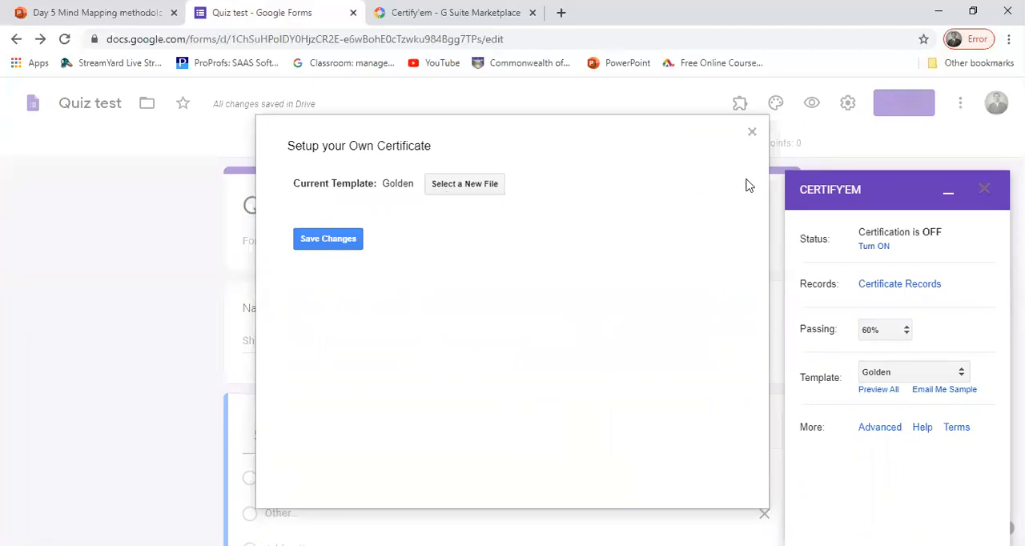
double_click(752, 136)
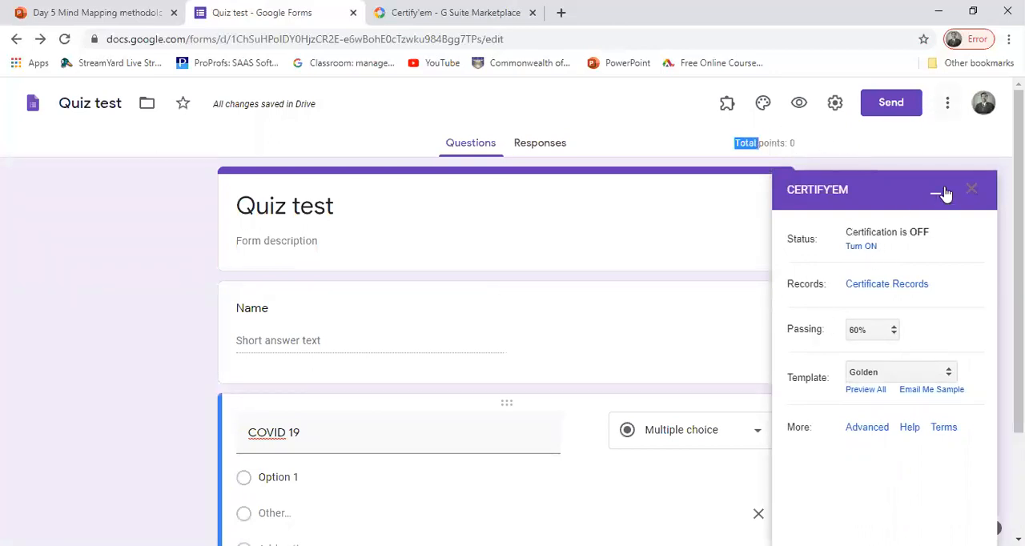
left_click(859, 152)
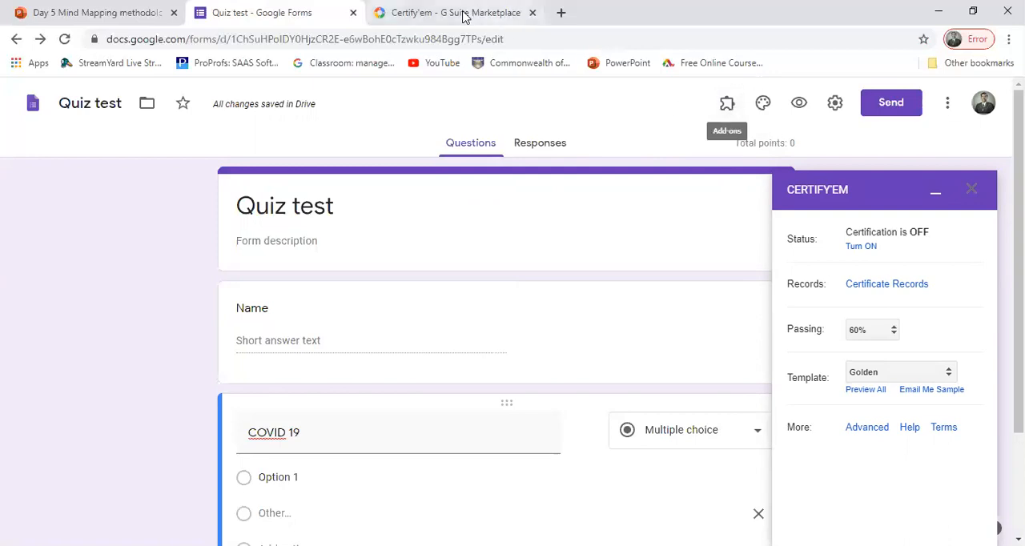
Step: Close the Certify'em Marketplace page and open Google Slides in a new browser tab at the recent presentations
left_click(533, 13)
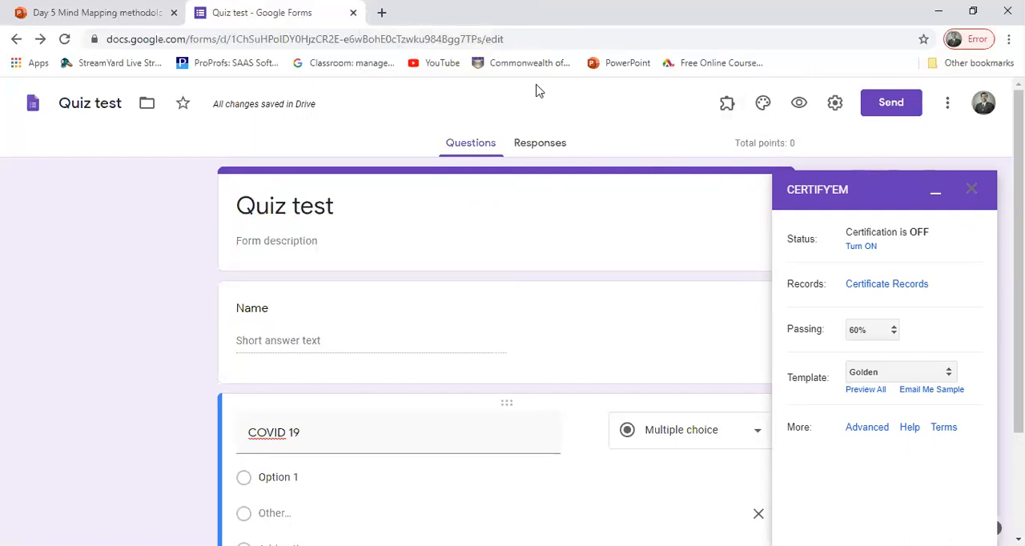
left_click(381, 13)
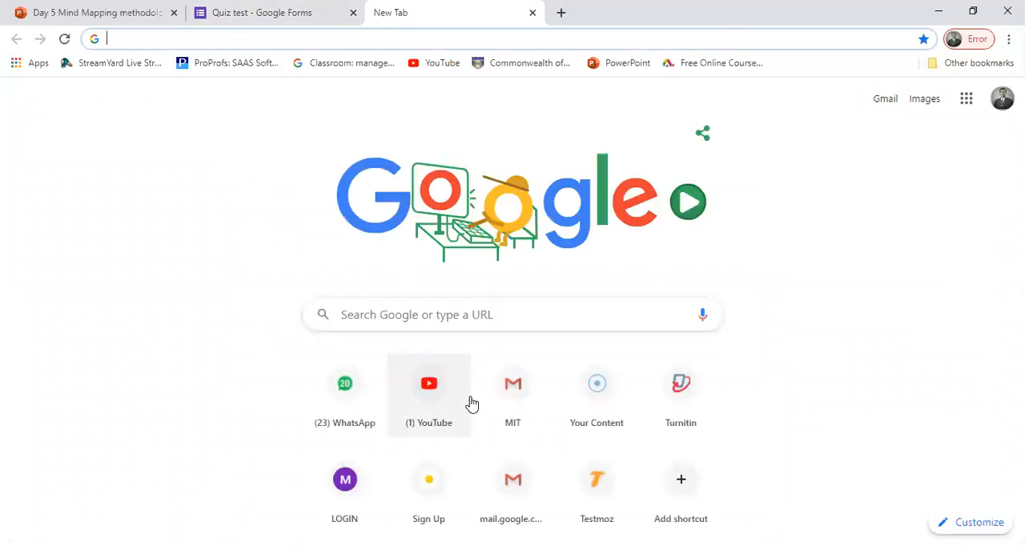
left_click(966, 98)
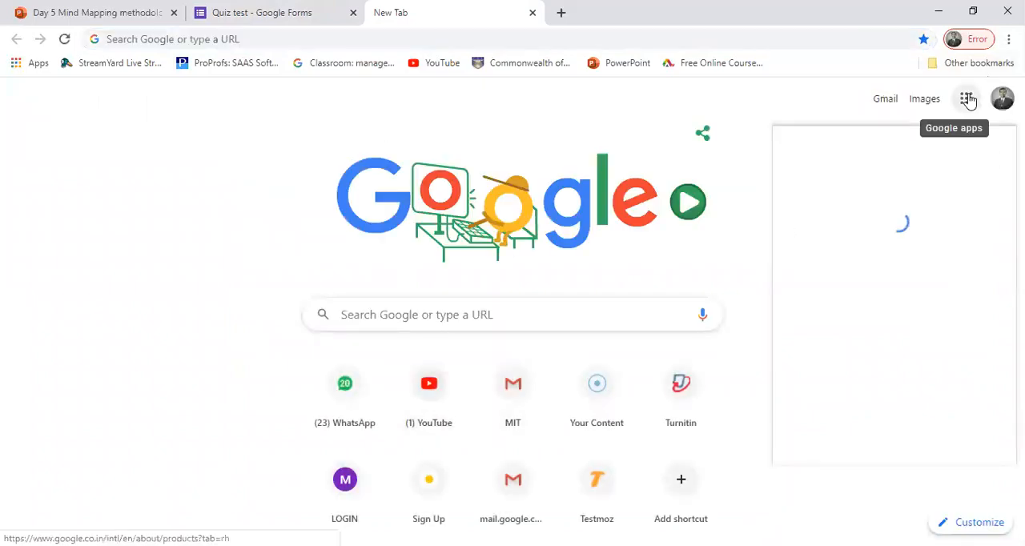
left_click(969, 256)
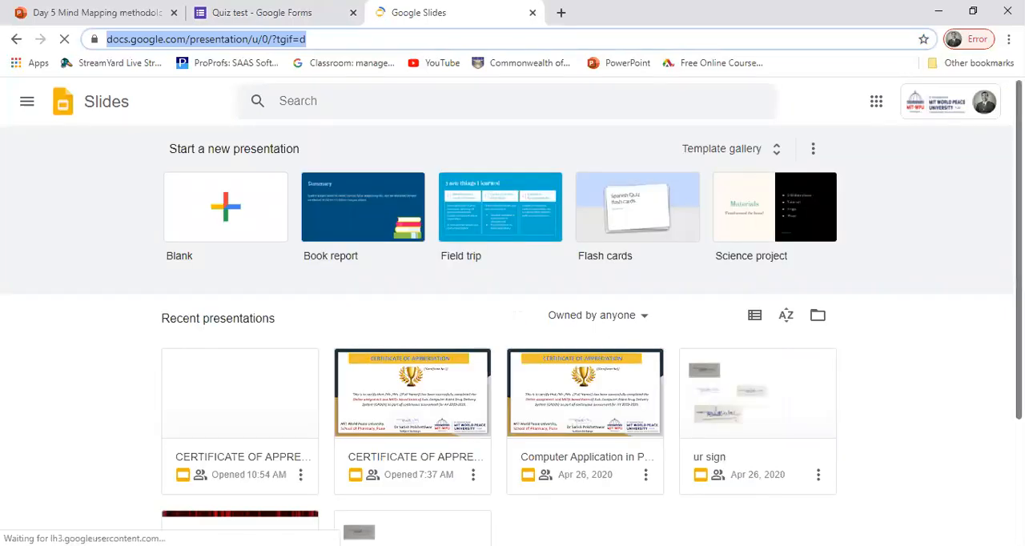
left_click_drag(1018, 276, 1019, 292)
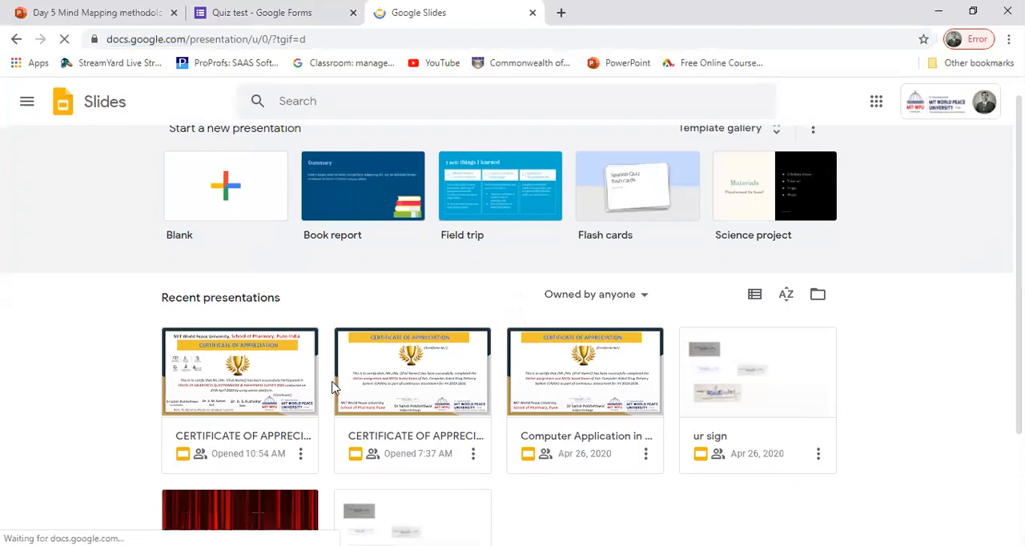
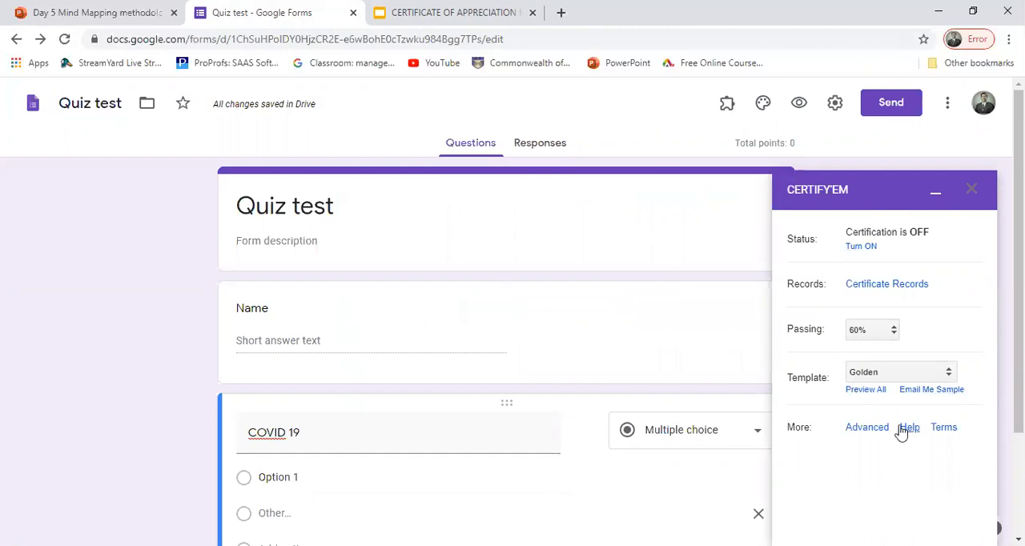
Step: Look over the Certify'em template choices and the CERTIFICATE OF APPRECIATION slide, and return to the quiz form
left_click(880, 374)
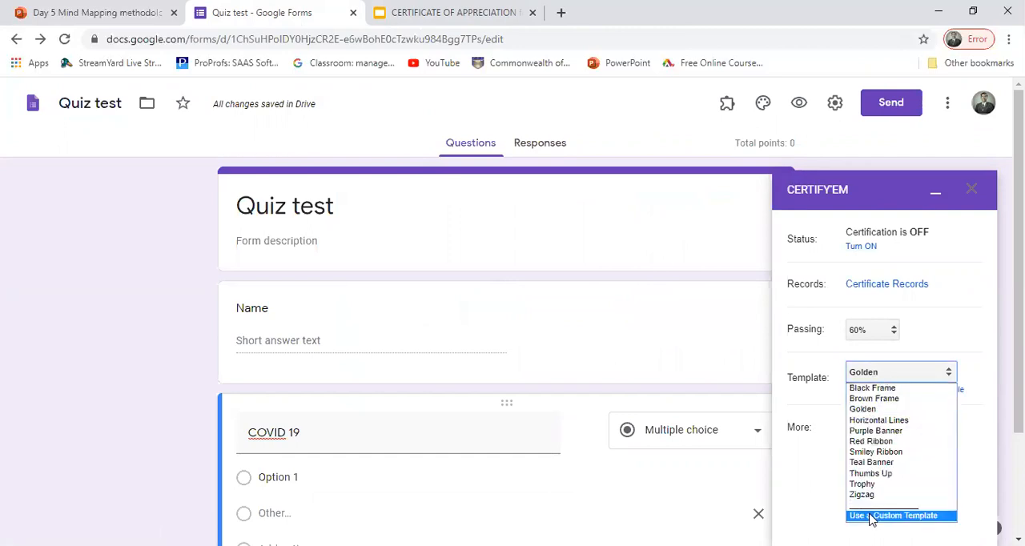
left_click(442, 14)
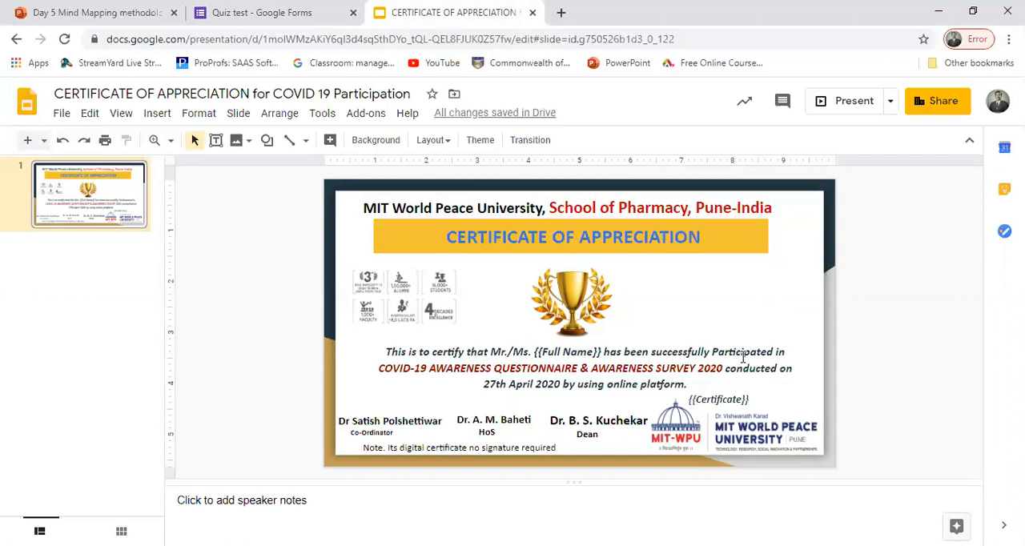
left_click(260, 12)
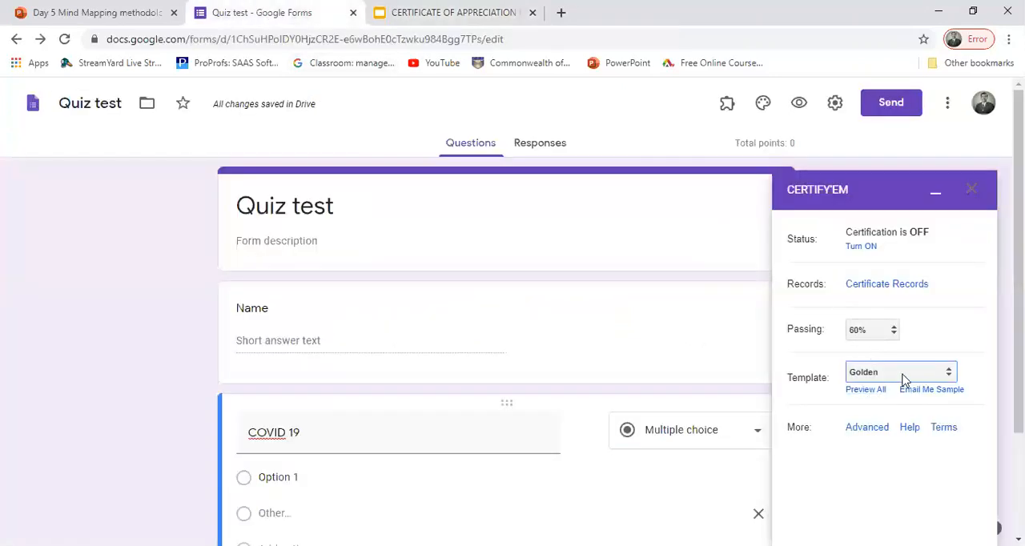
Step: Set the presentation CERTIFICATE OF APPRECIATION for COVID 19 Participation as the custom Certify'em template and save the change
left_click(884, 375)
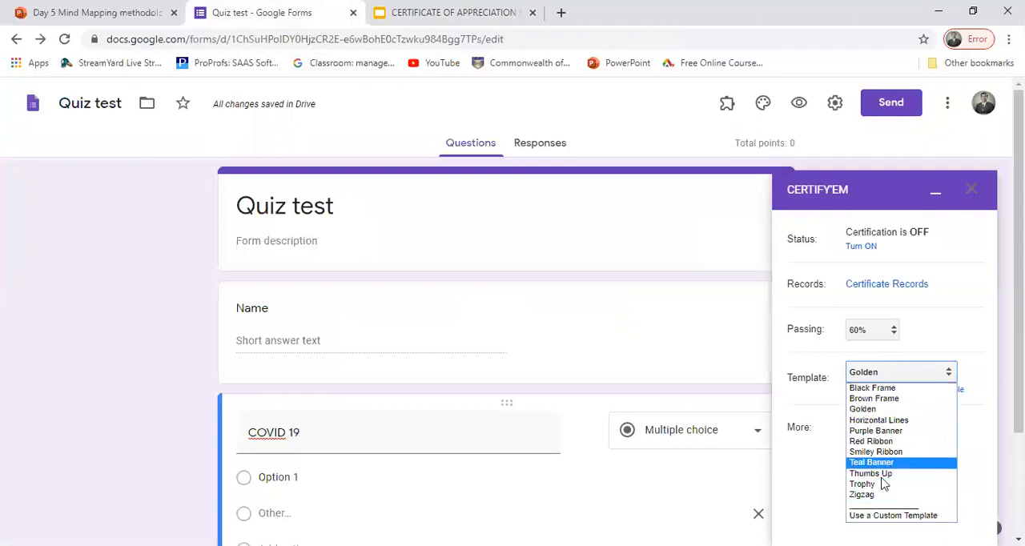
left_click(865, 523)
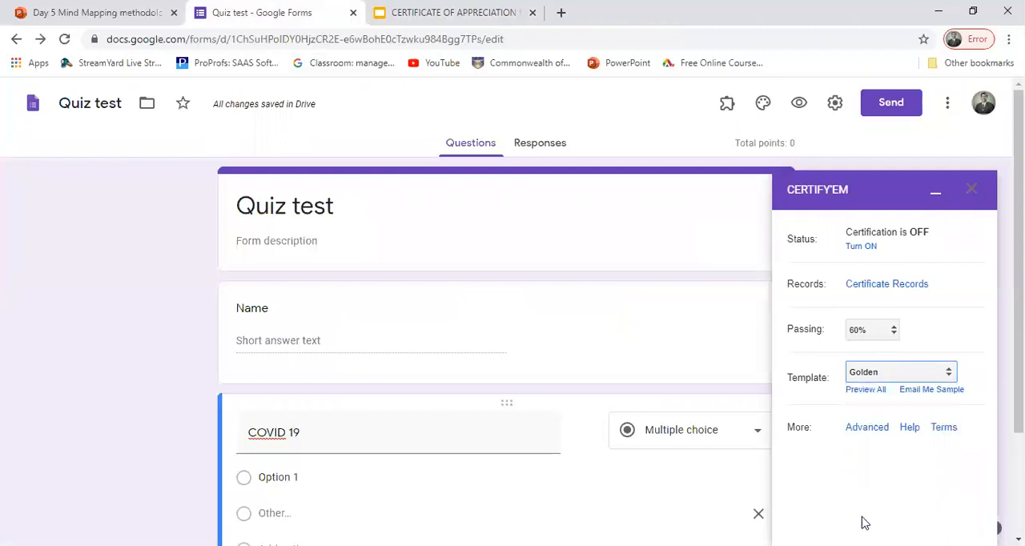
left_click(865, 389)
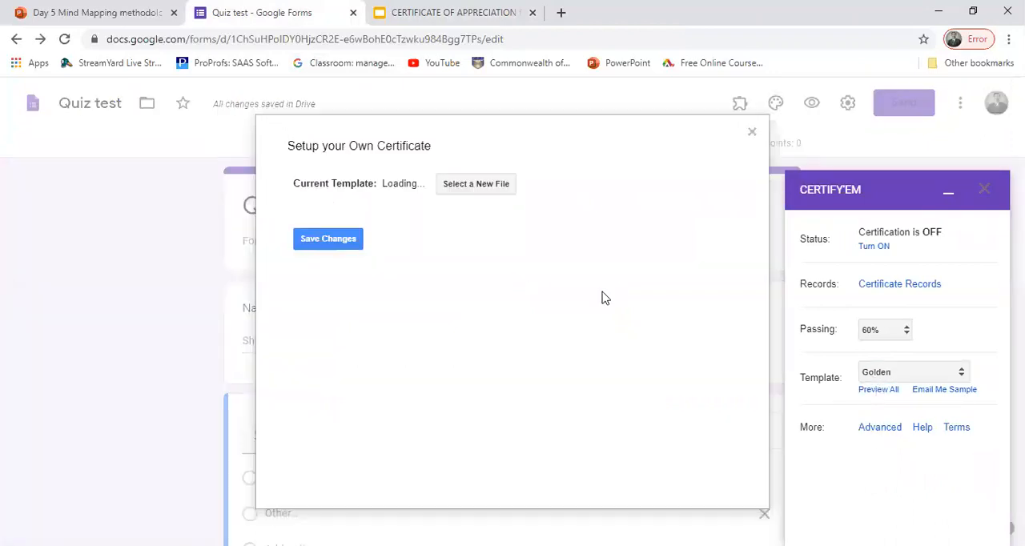
left_click(463, 184)
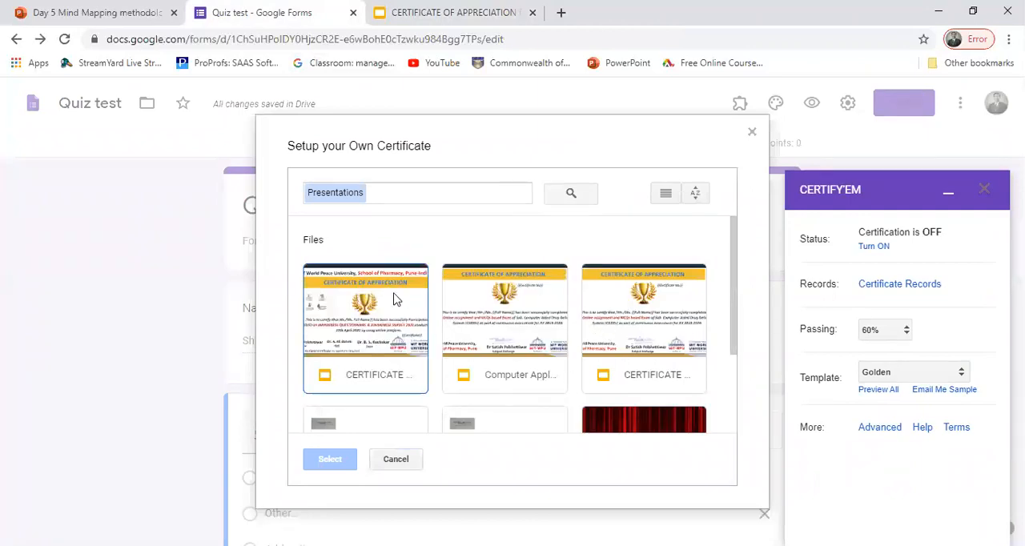
left_click(321, 307)
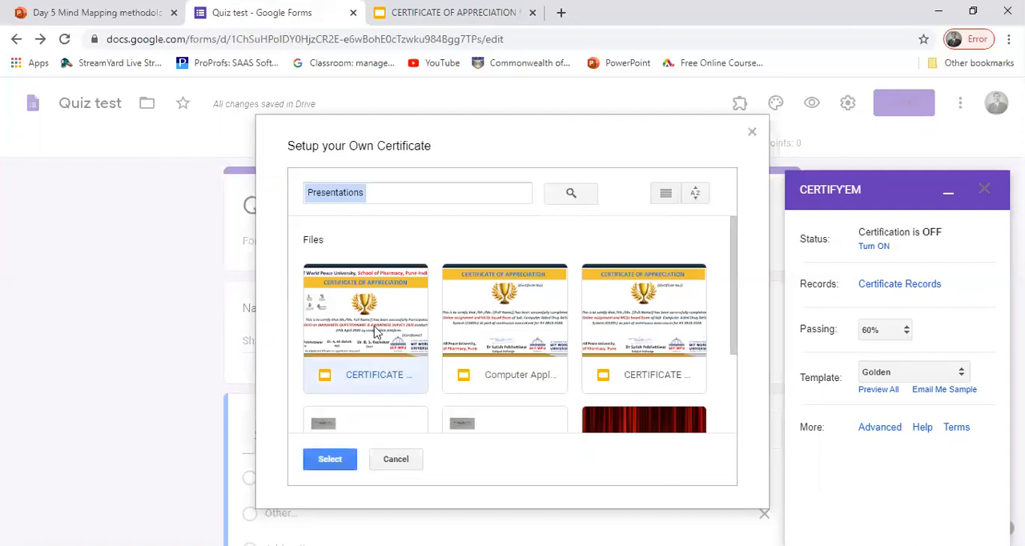
left_click(324, 459)
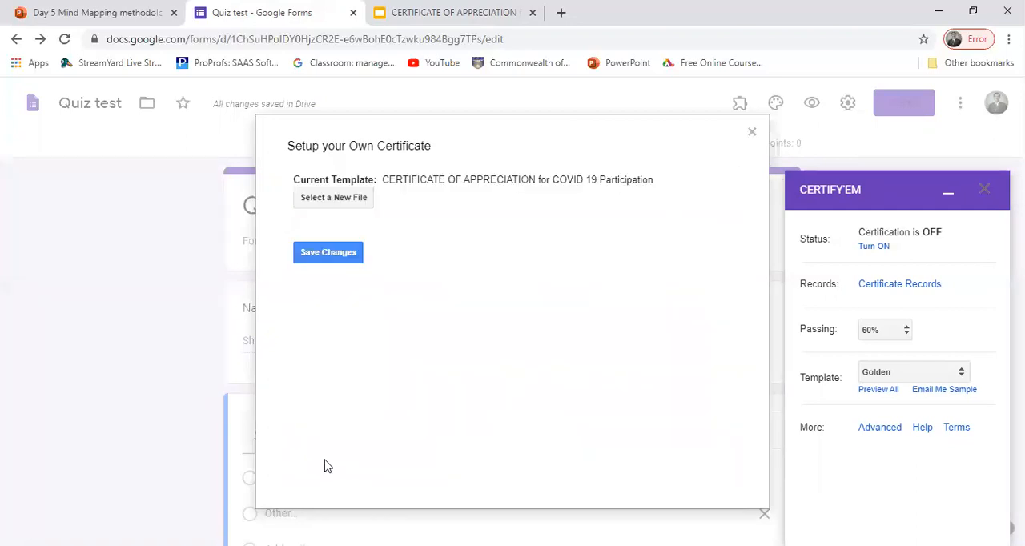
left_click(326, 256)
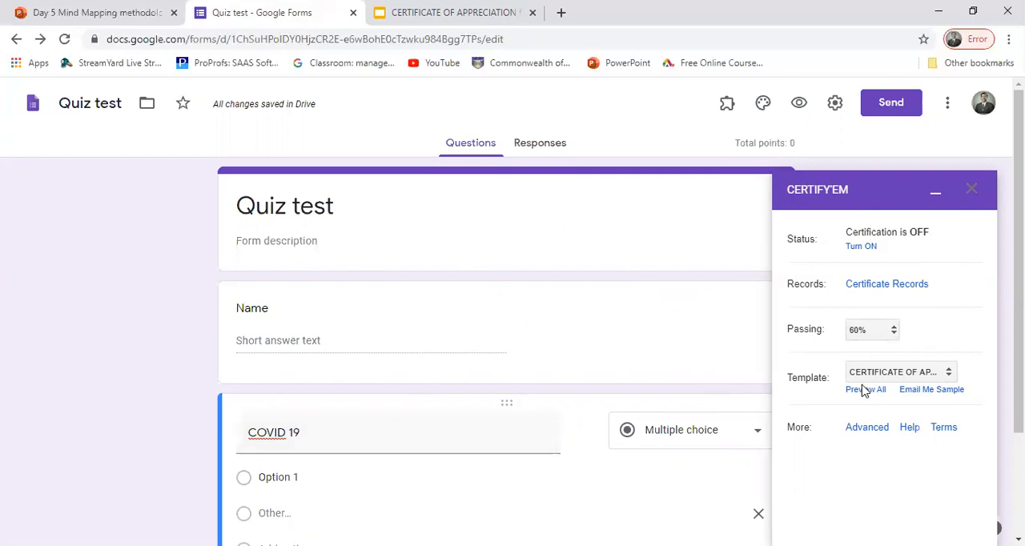
Step: In Certify'em's advanced options, set the submission message to "Thanks for participation. TC" and allow cc via "Other Identifier" fields
scroll(863, 390, "down", 1)
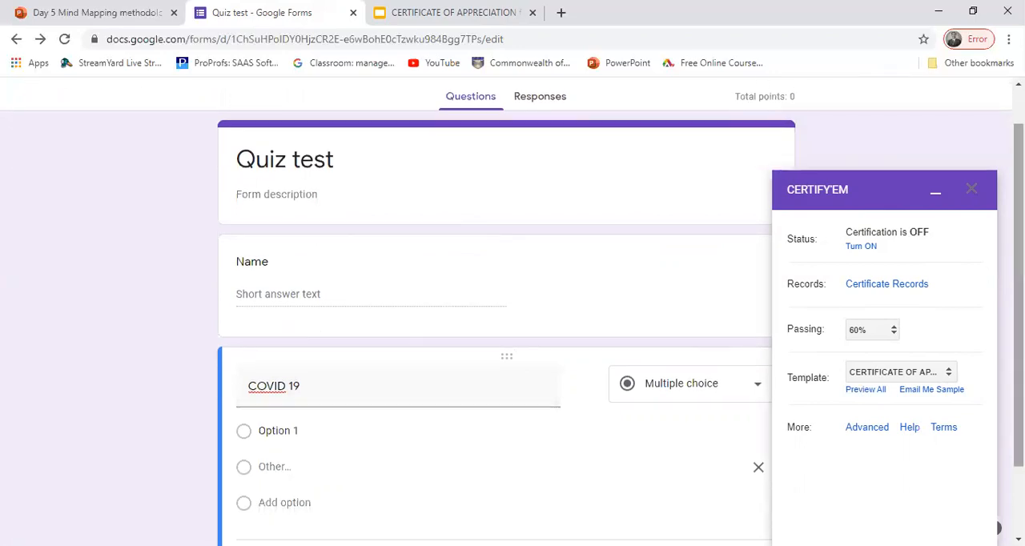
scroll(906, 305, "down", 1)
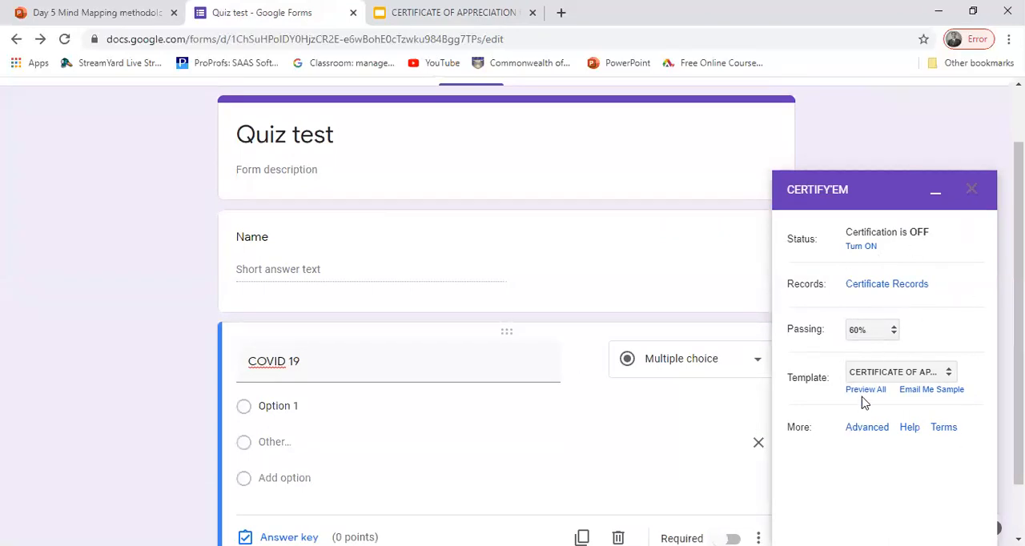
left_click(870, 429)
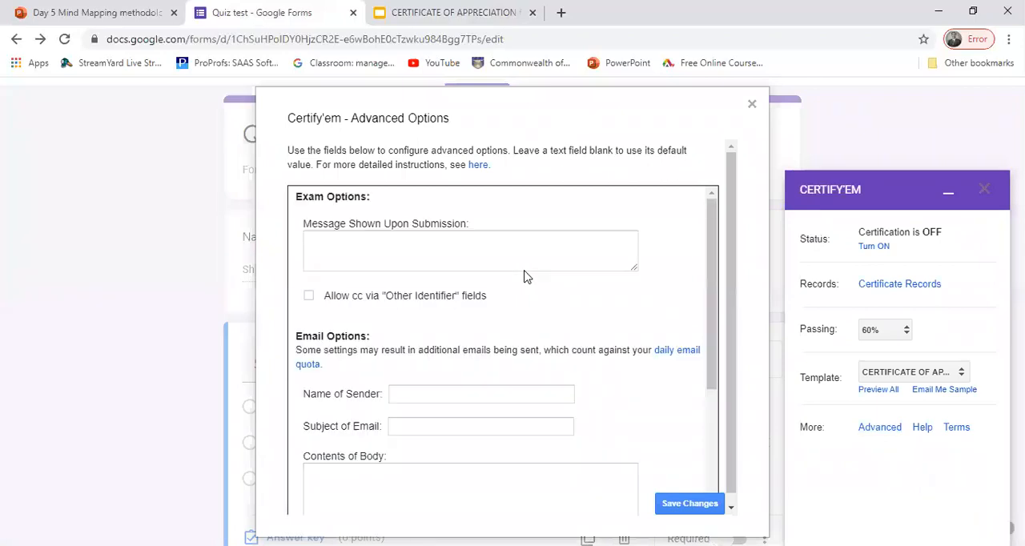
left_click(375, 246)
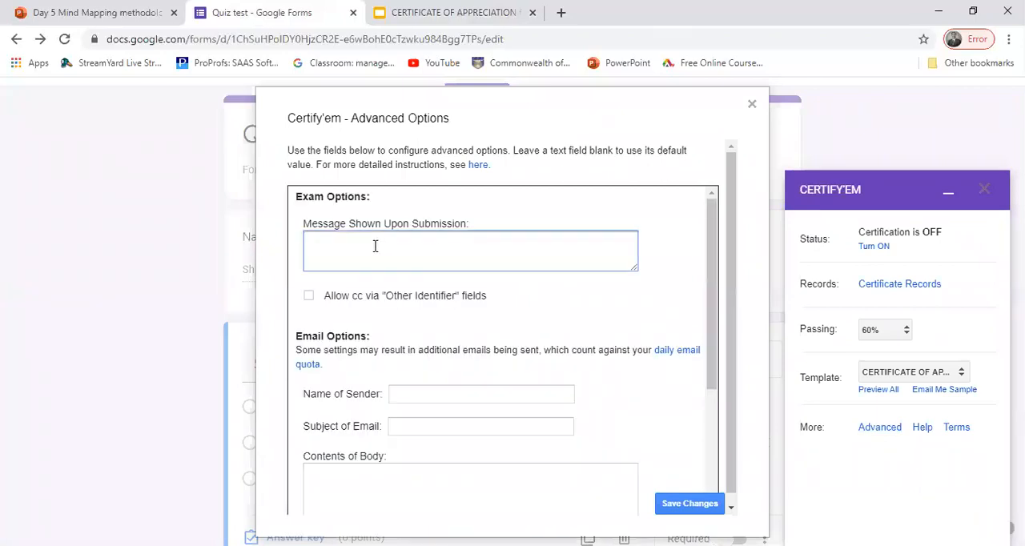
type("Thnaks for")
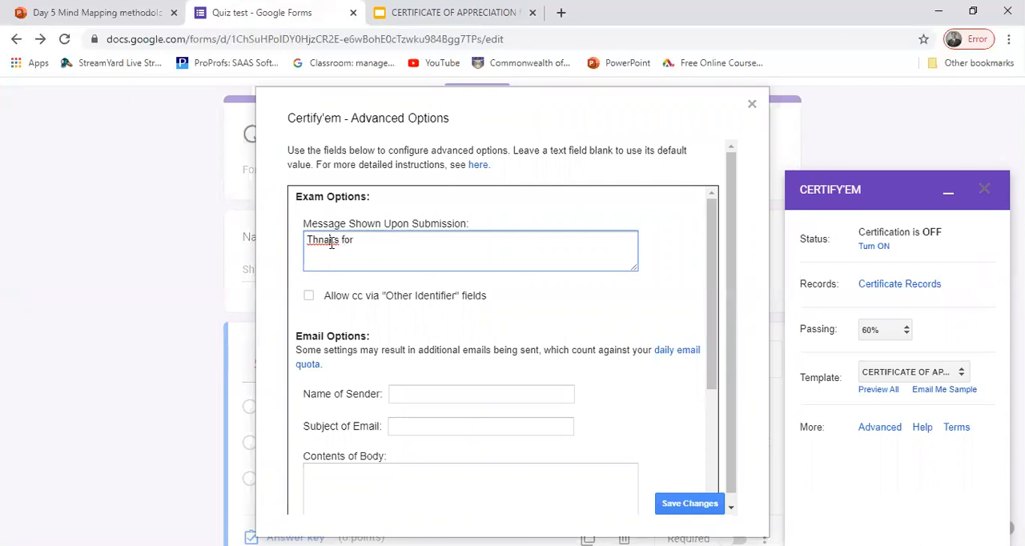
right_click(330, 242)
left_click(360, 255)
type("participatio")
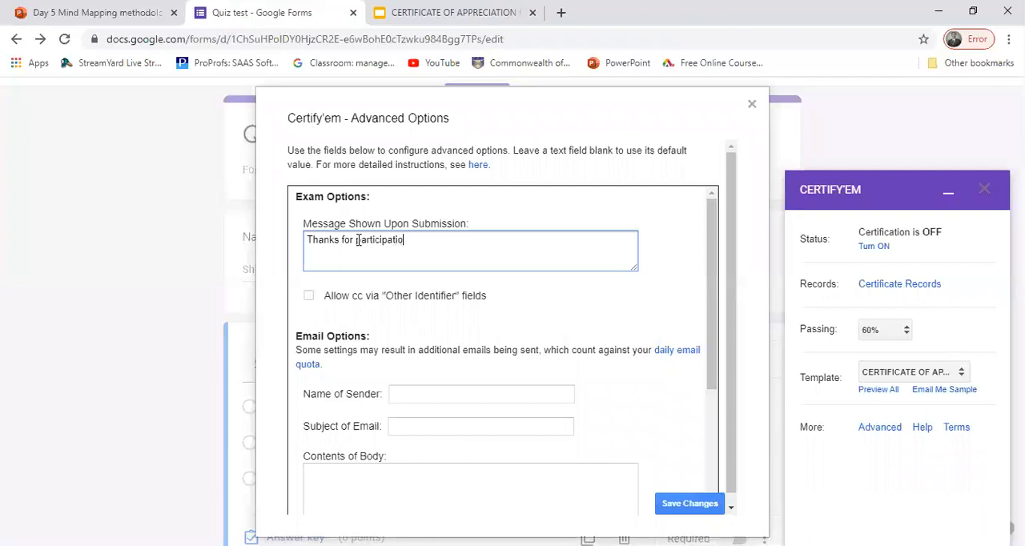
type("n. TC")
left_click(309, 297)
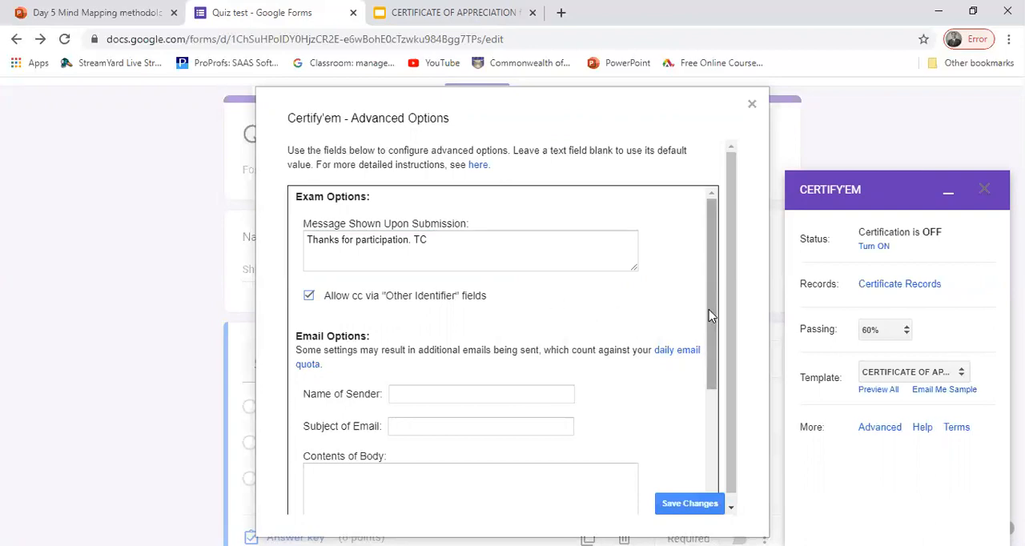
Step: Enter the sender's title and full name as the Name of Sender in the email options
left_click_drag(708, 313, 709, 354)
left_click(410, 328)
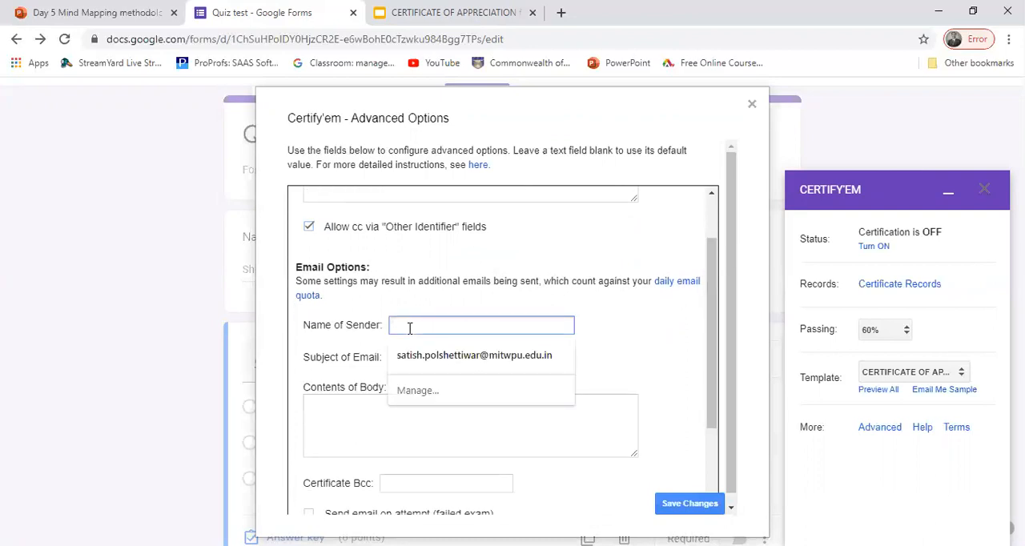
type("Dr Satish")
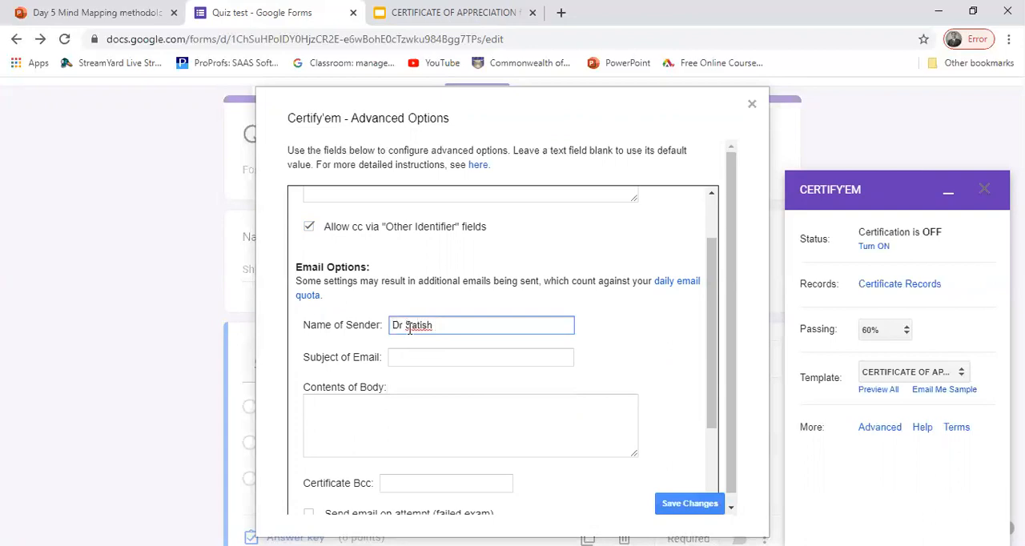
type(" p")
key("BackSpace")
type("Polshettiwar")
Step: Set the certificate email's subject to "Quiz test Pharamcy" and its body to "Hi Thanks"
left_click(403, 360)
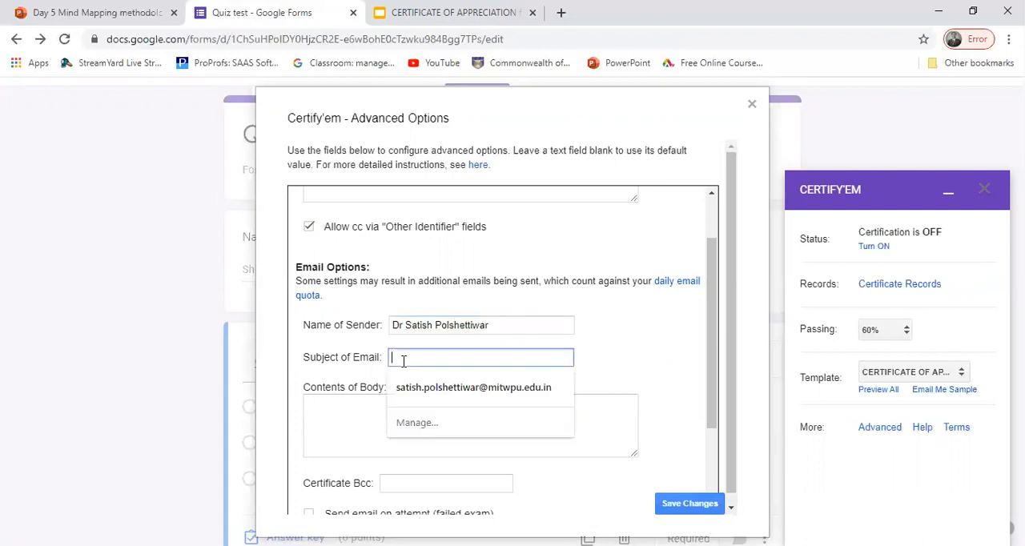
type("Quis")
key("BackSpace")
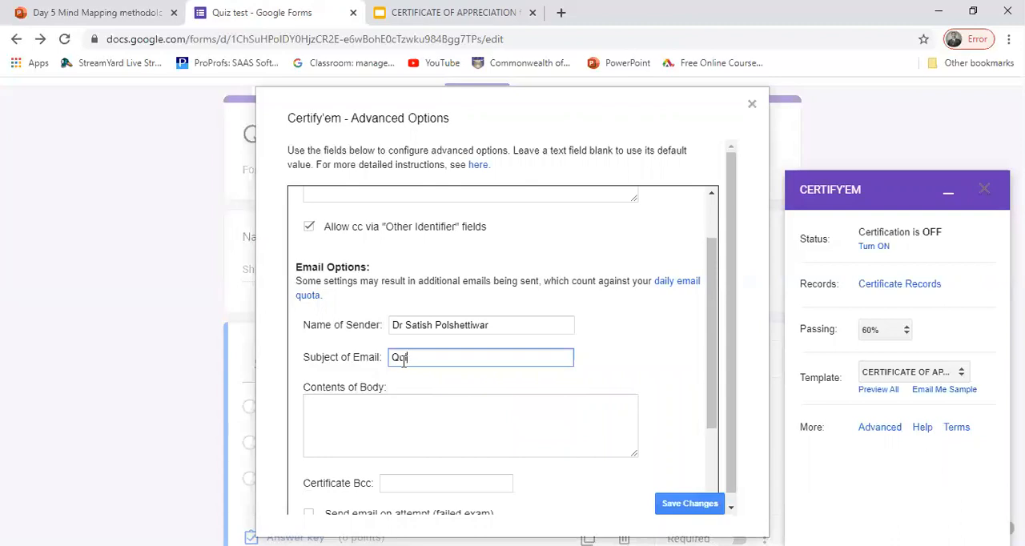
type("z test Pharamcy")
left_click(330, 412)
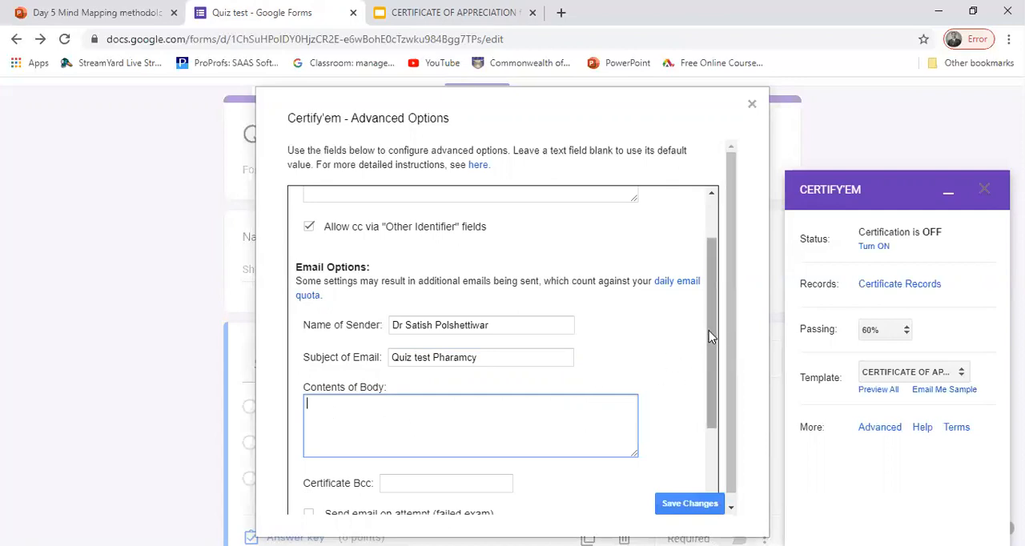
type("Hi Thanks")
Step: Look at the Certificate Bcc field, try the option to send email on a failed exam attempt, and turn it off again
scroll(708, 360, "down", 1)
scroll(709, 361, "down", 1)
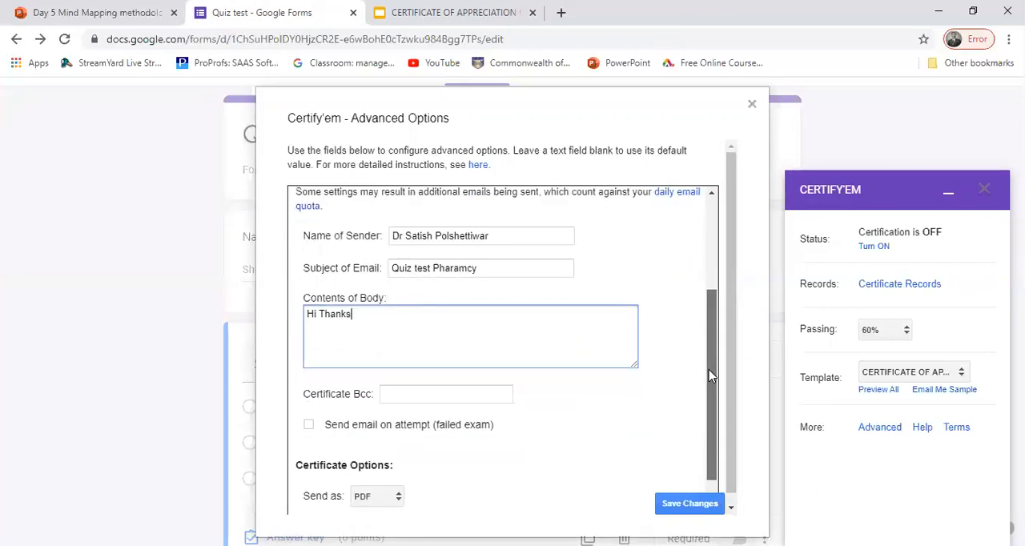
left_click(396, 393)
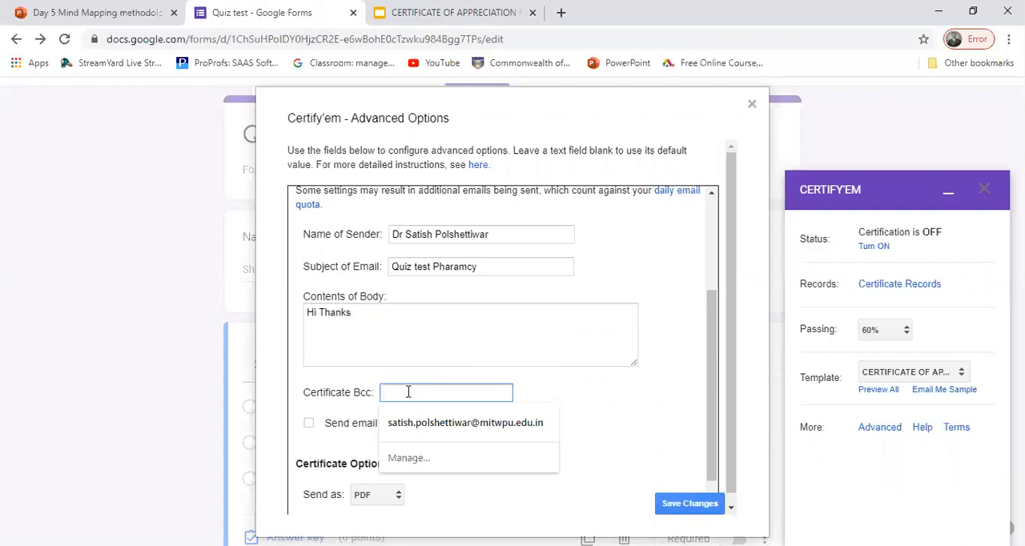
left_click(606, 360)
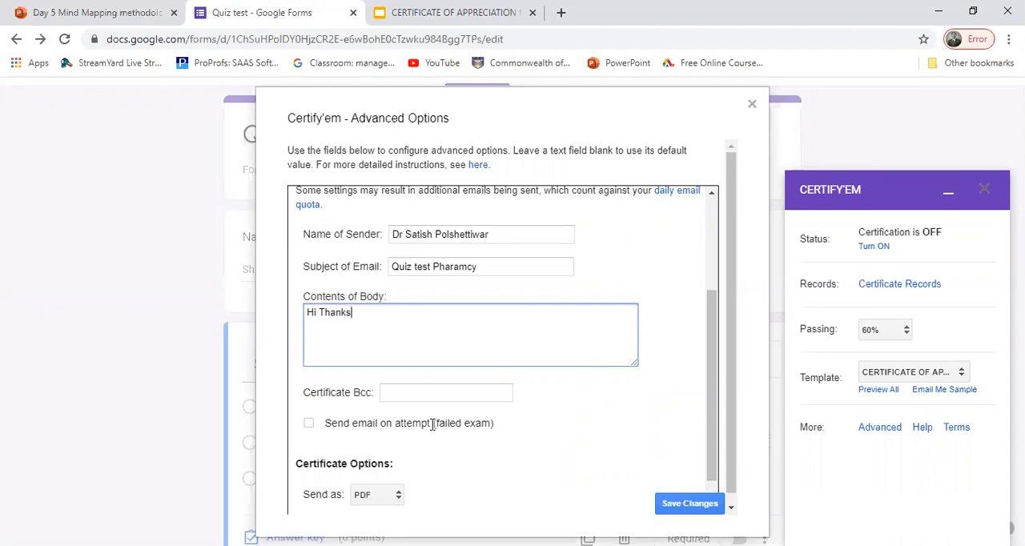
left_click(310, 425)
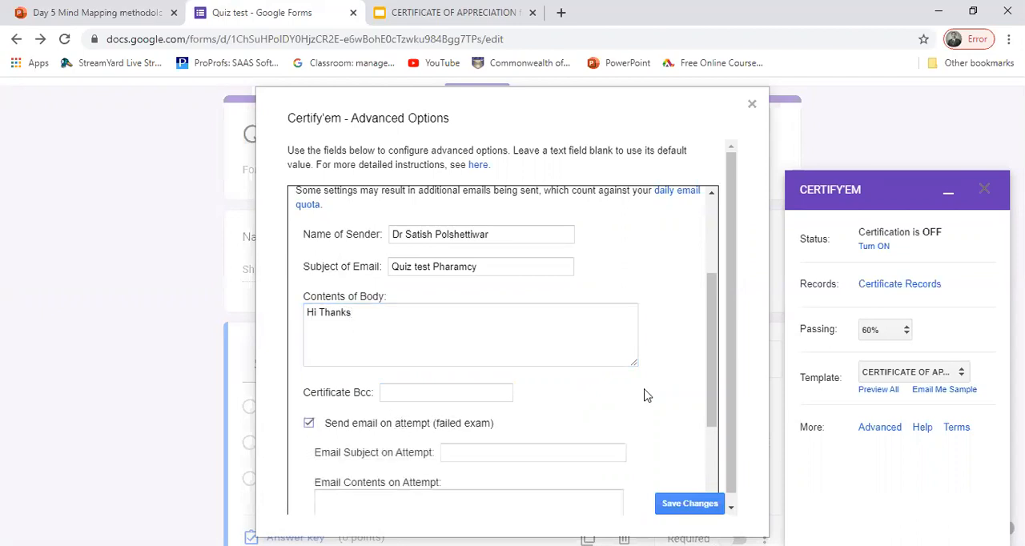
scroll(709, 365, "down", 2)
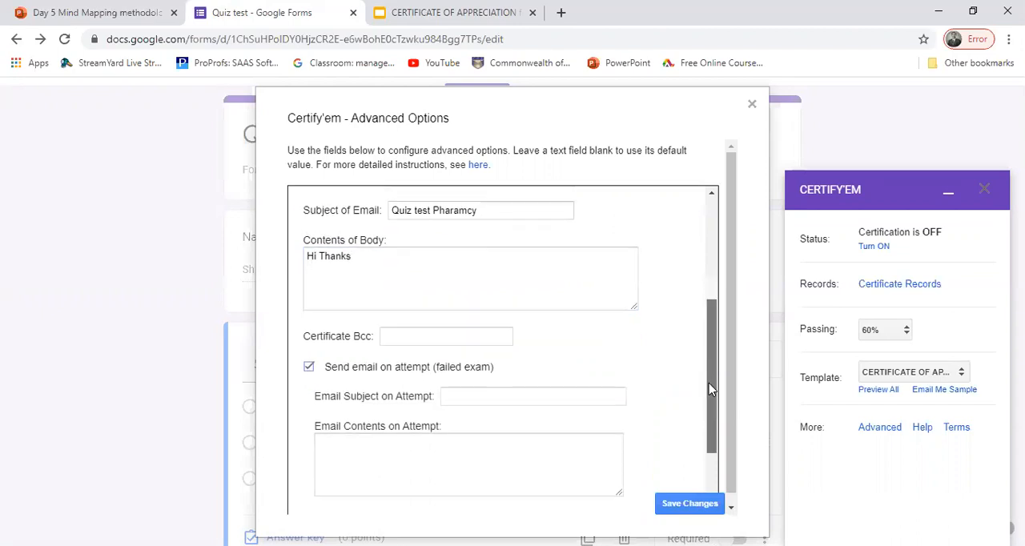
left_click(413, 461)
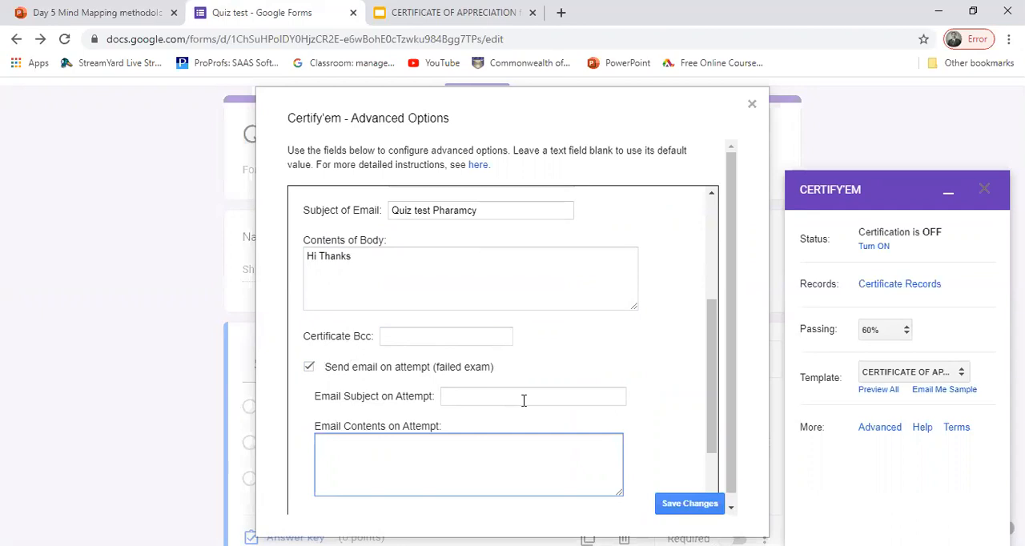
left_click(308, 367)
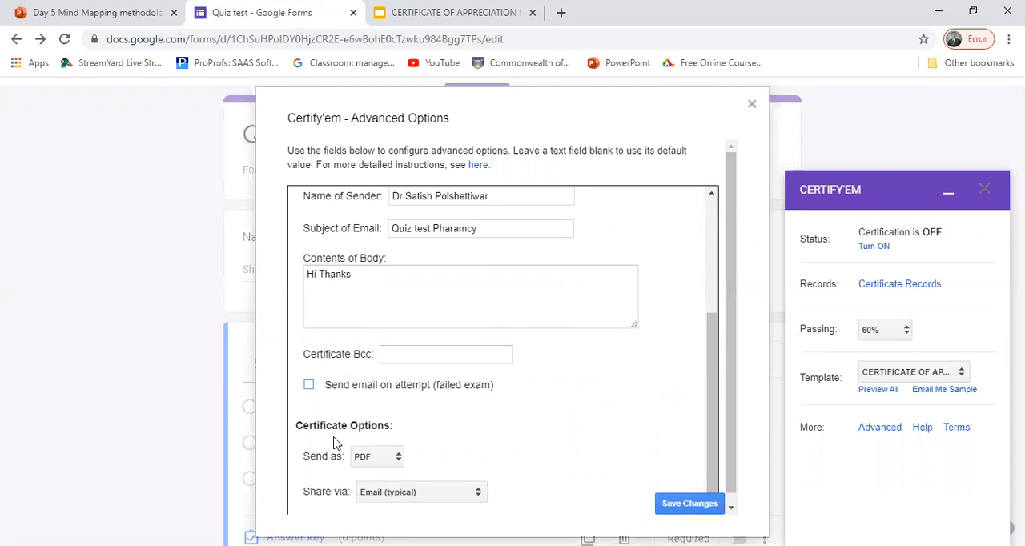
Step: Choose PDF as the certificate's send format and Email (typical) as its sharing method
left_click(398, 457)
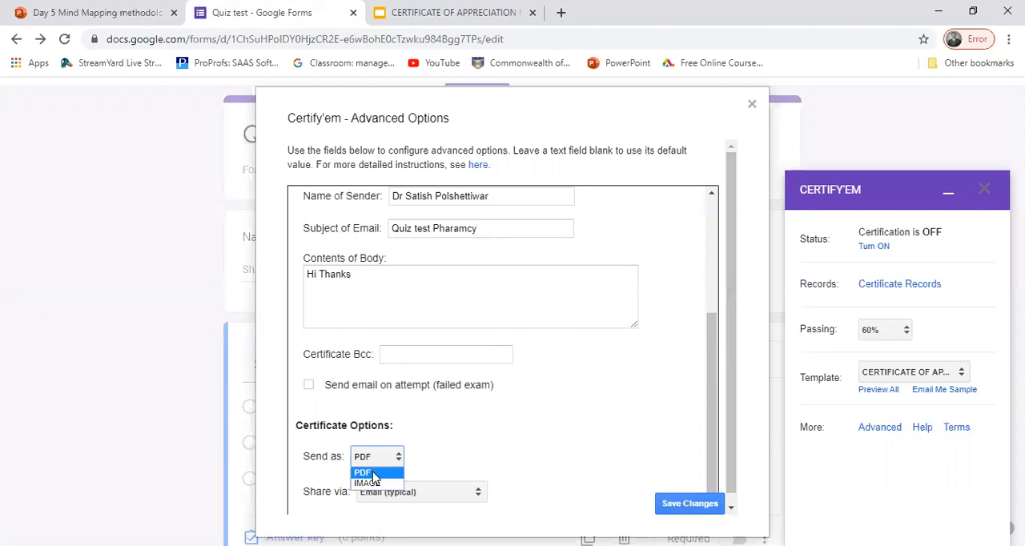
left_click(373, 476)
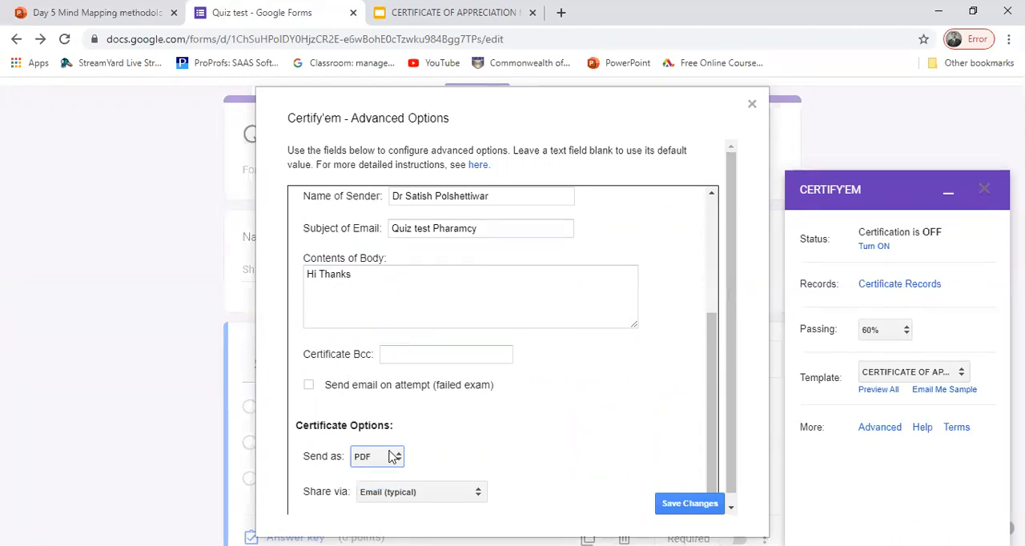
left_click(396, 457)
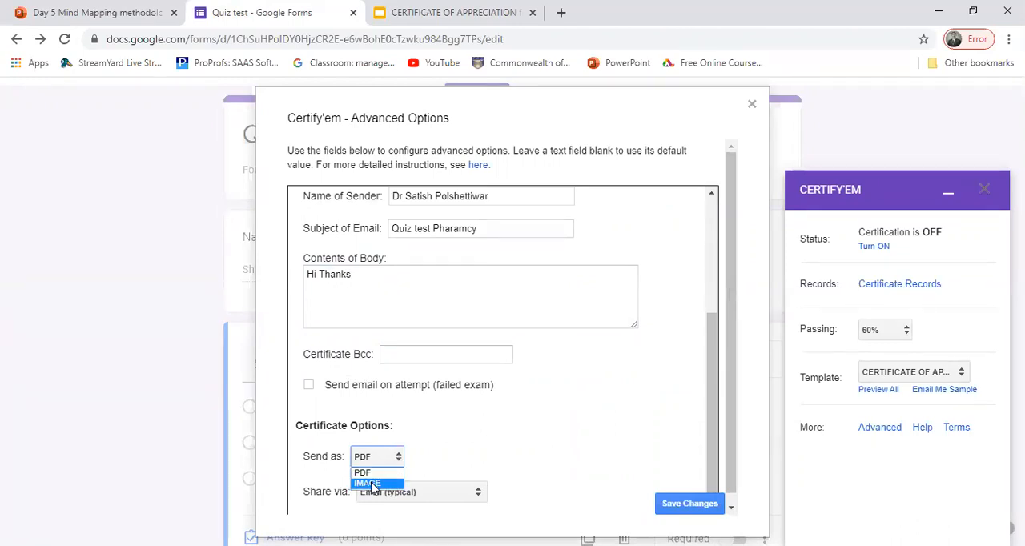
left_click(447, 414)
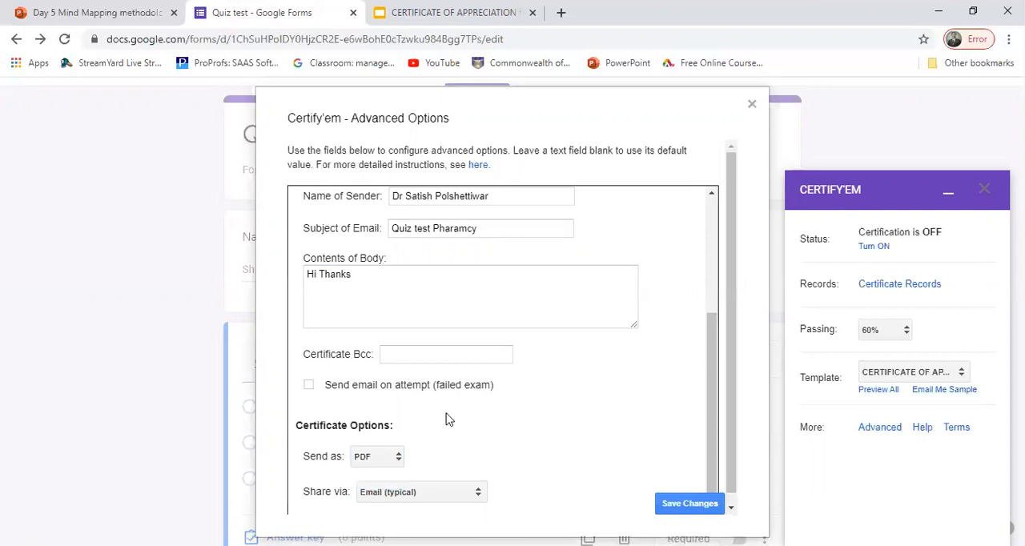
left_click(416, 493)
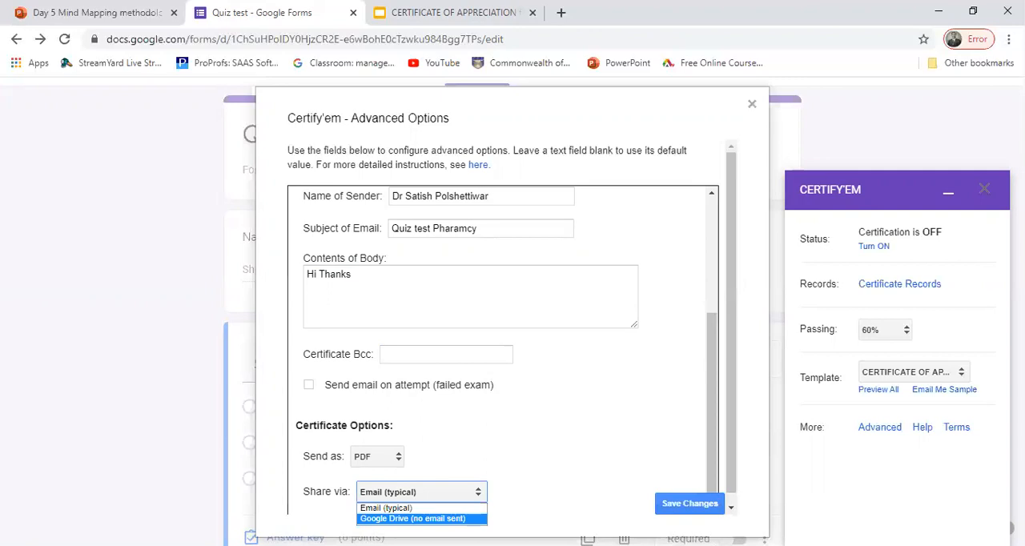
left_click(391, 510)
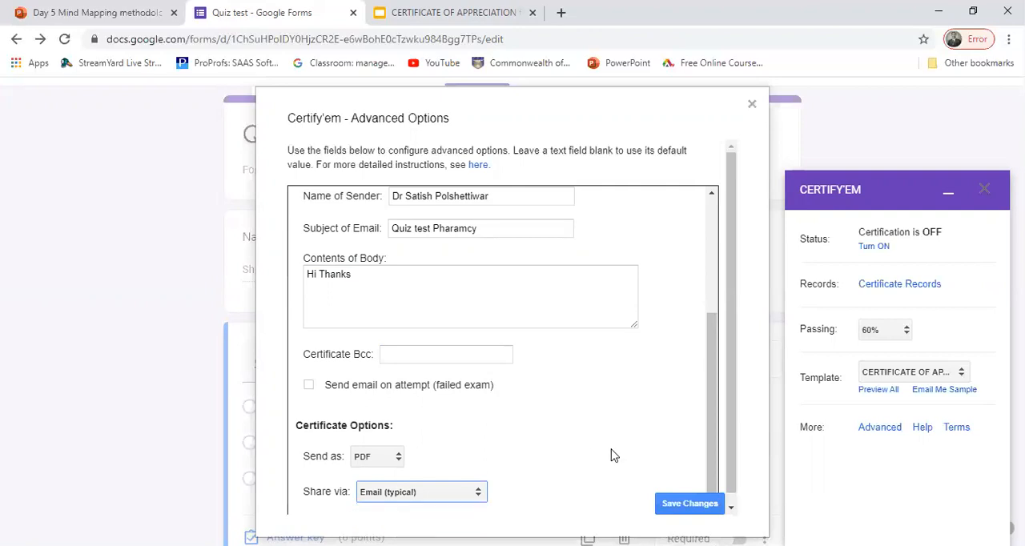
Step: Save the Certify'em advanced options and turn certification on for the form
left_click(686, 504)
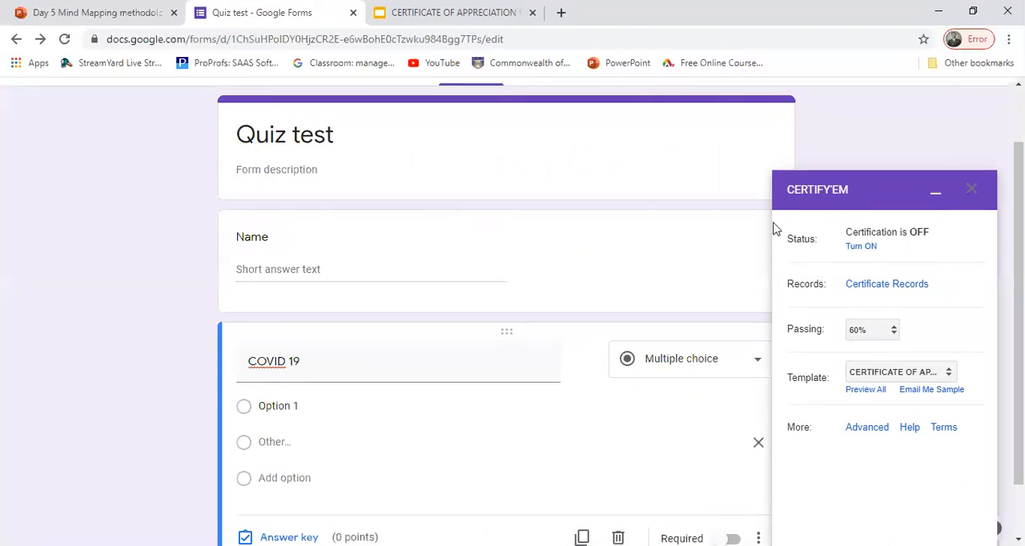
left_click(861, 248)
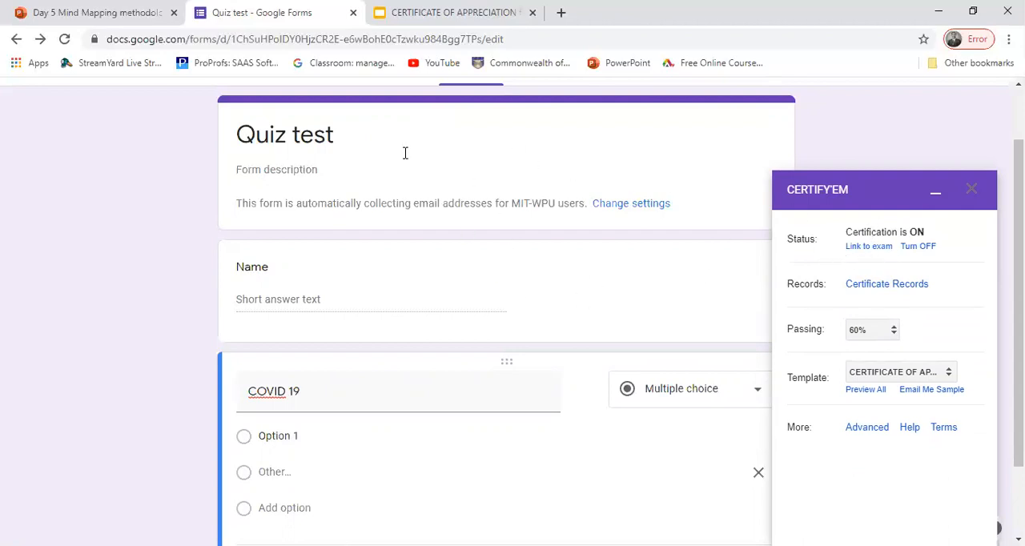
left_click(868, 246)
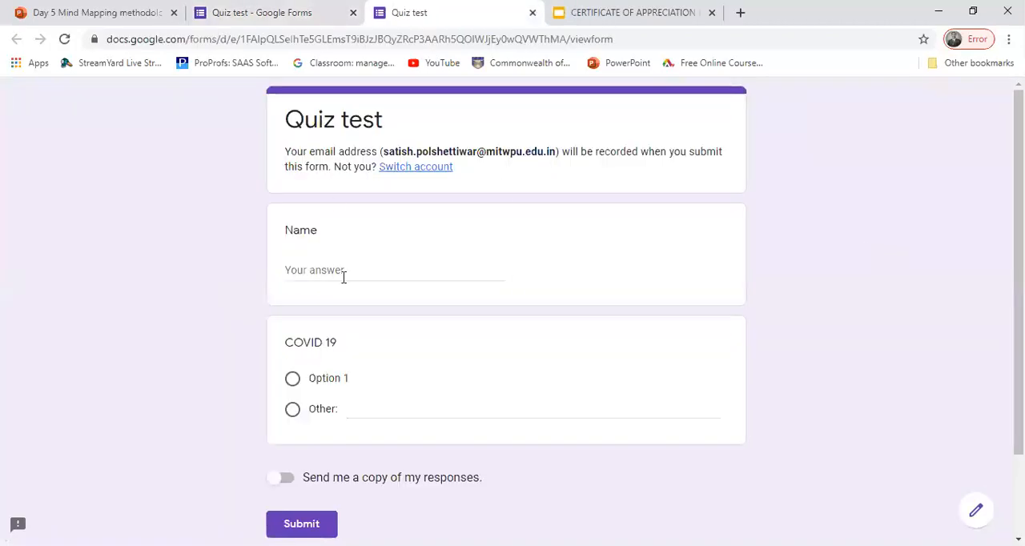
left_click(299, 271)
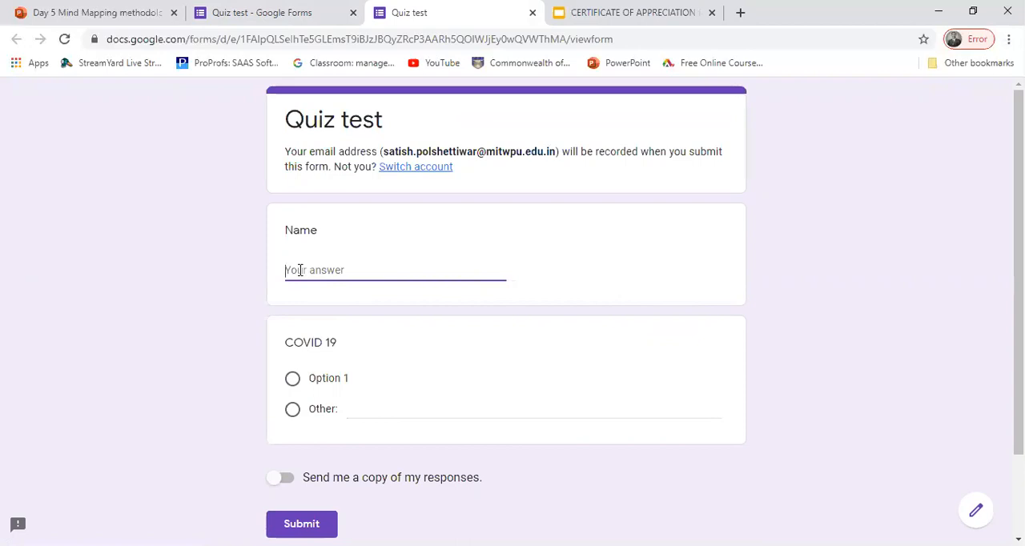
type("Satish Polshettiwar")
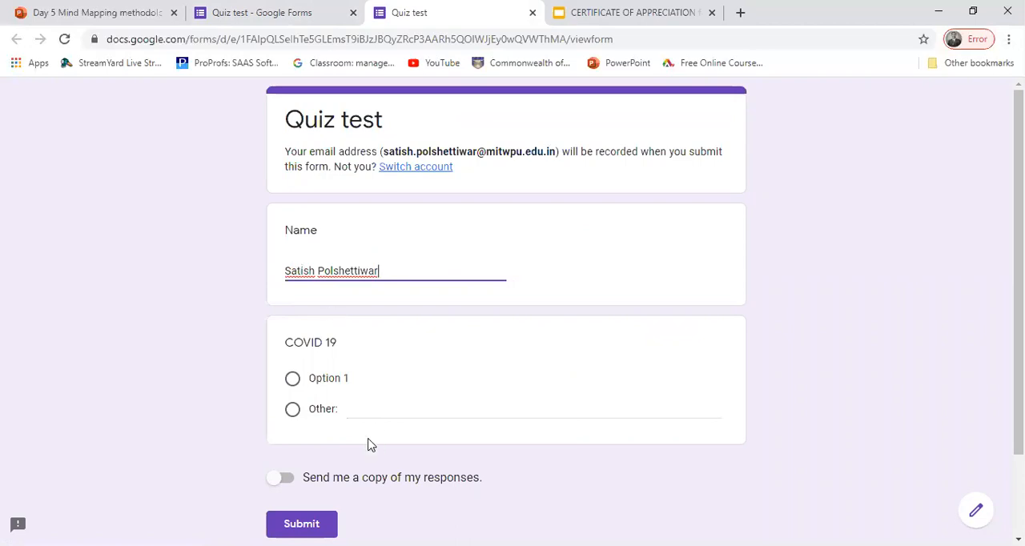
left_click(293, 379)
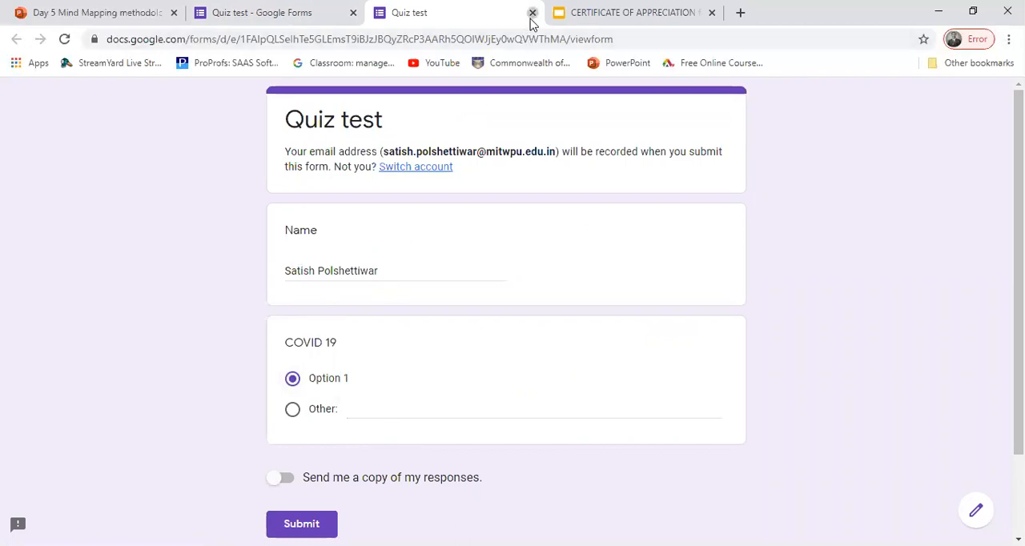
left_click(531, 13)
left_click(608, 128)
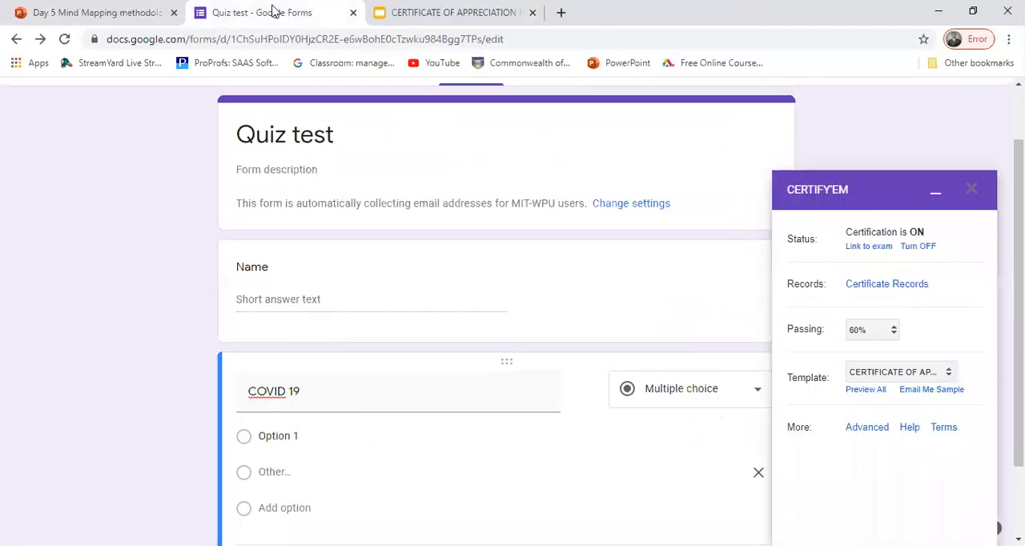
Step: Rename the first answer of the COVID 19 question to "Virus" and add a second option "Bacteria"
left_click(288, 430)
type("Virus")
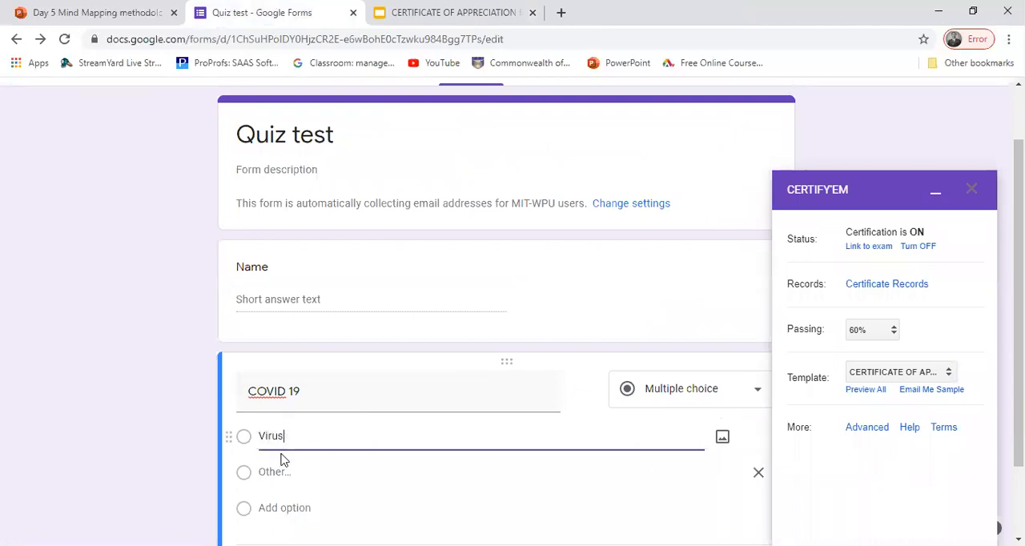
left_click(274, 479)
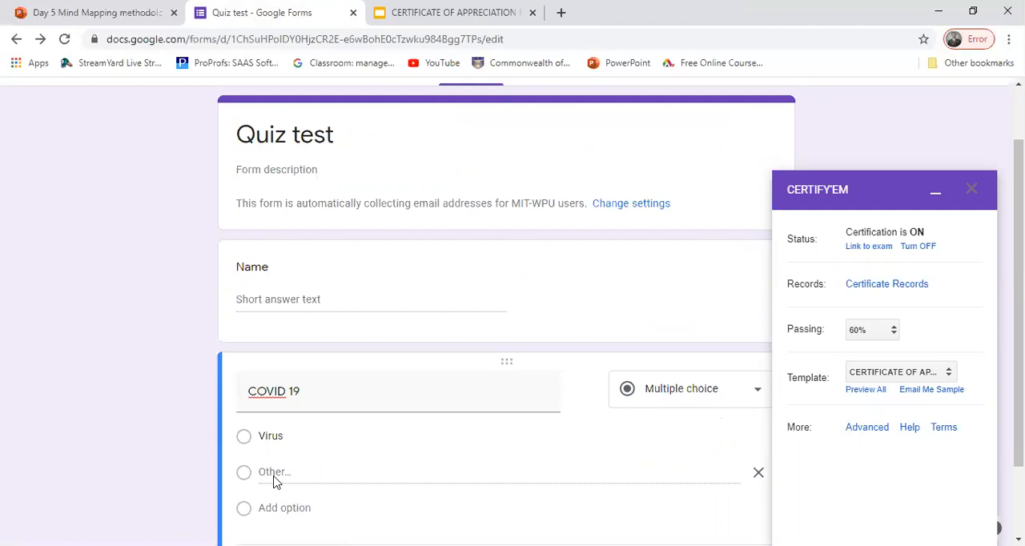
left_click(274, 480)
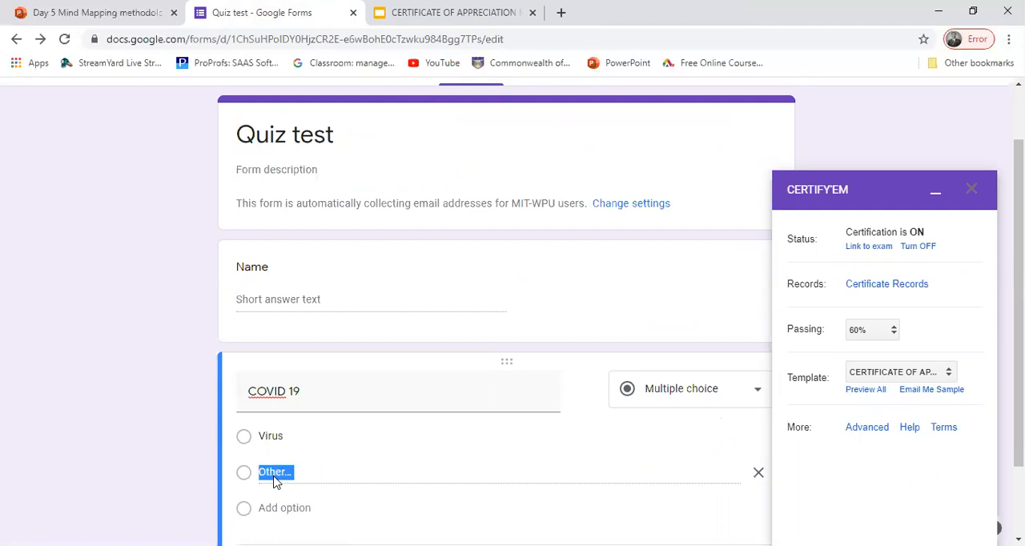
left_click(323, 479)
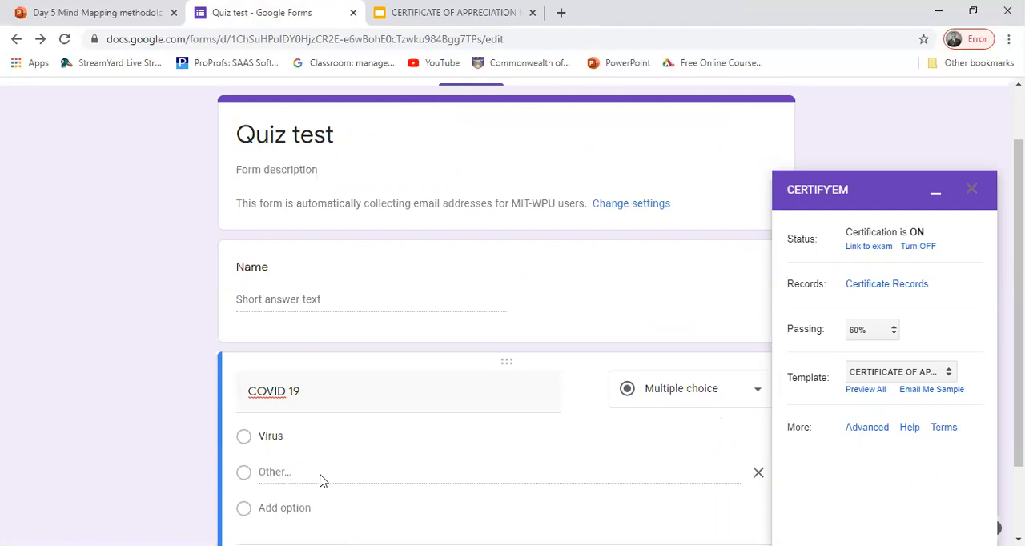
left_click(284, 507)
type("Bacteria")
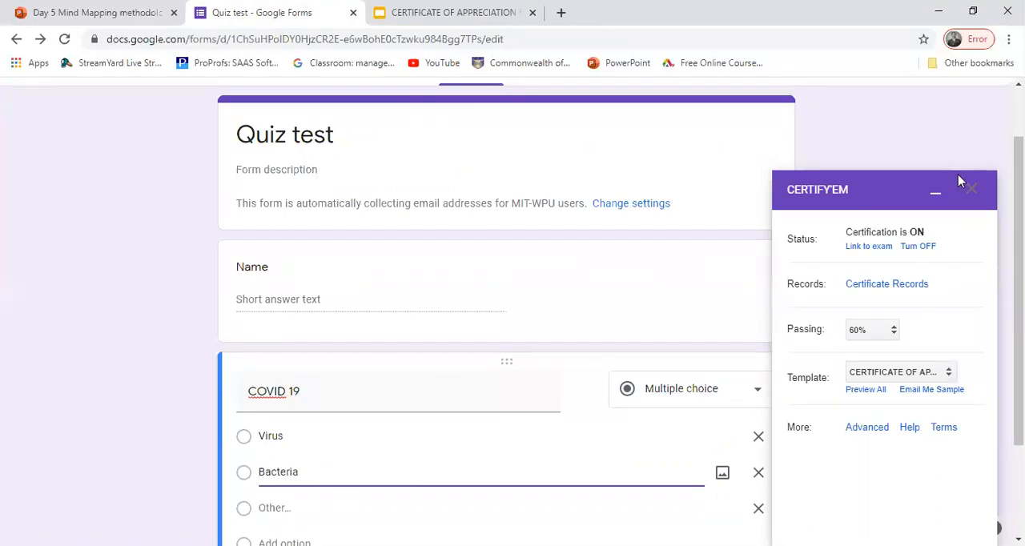
Step: Minimise the Certify'em panel and remove the "Other" option from the COVID 19 question
left_click(935, 195)
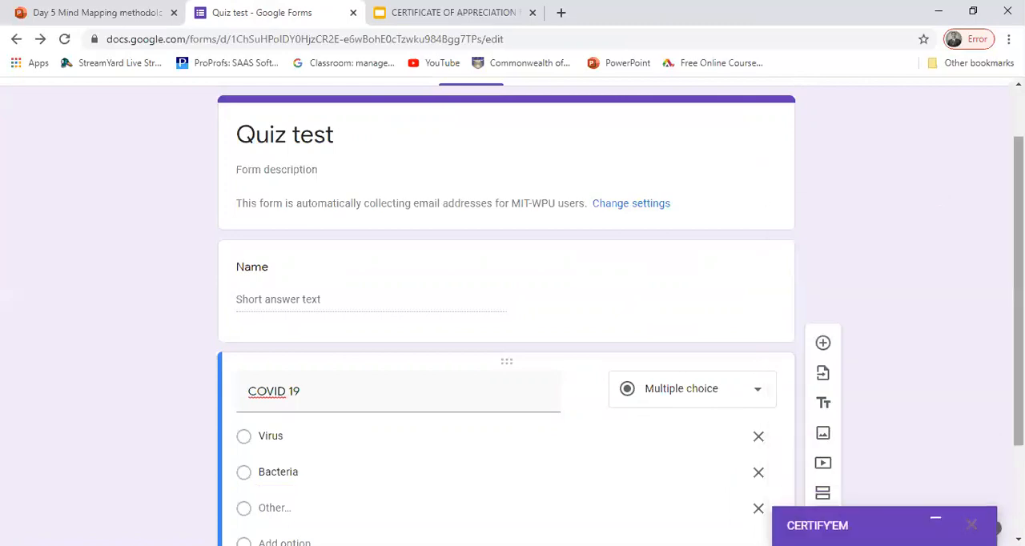
scroll(469, 402, "down", 1)
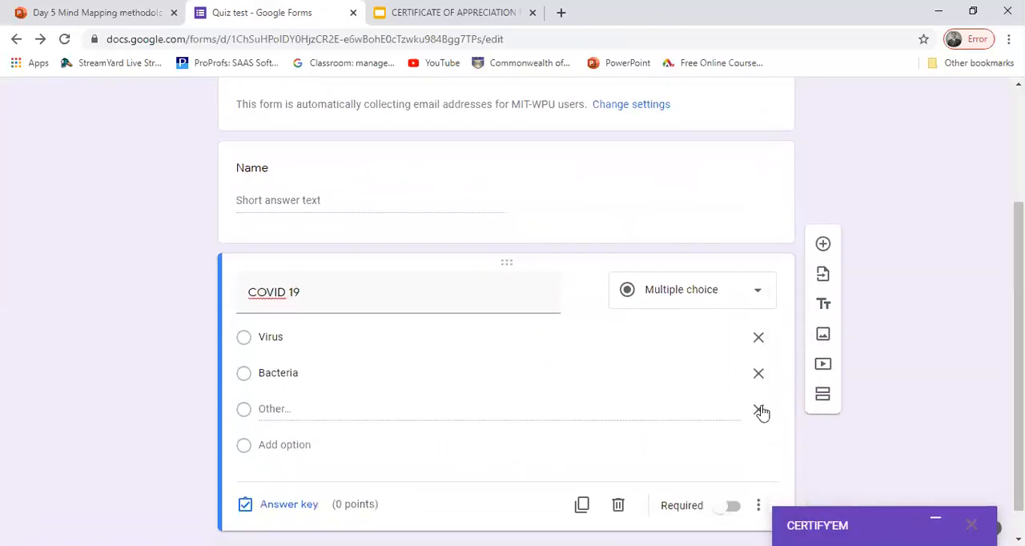
left_click(758, 410)
Step: Mark "Virus" as the correct answer to the COVID 19 question in its answer key, worth 1 point
left_click(280, 471)
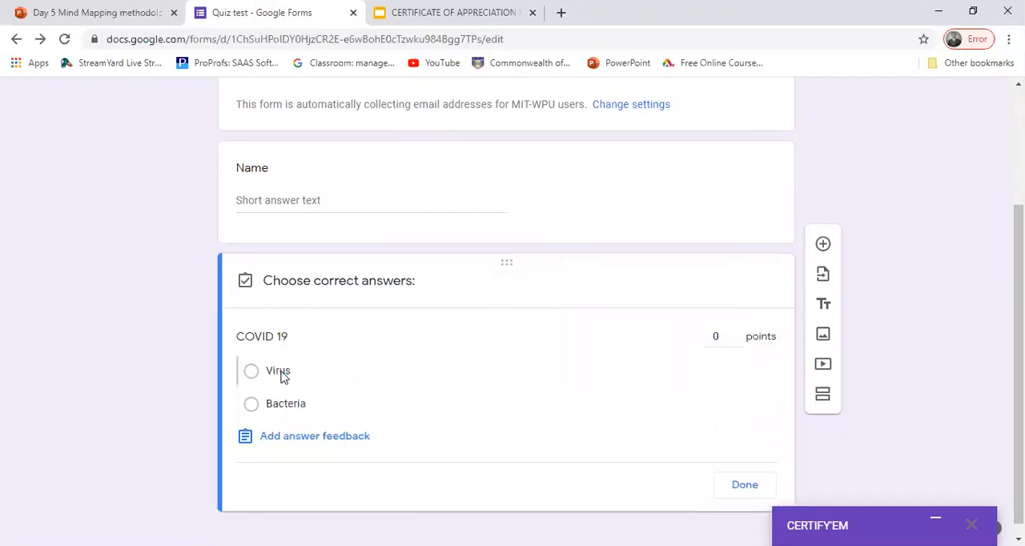
left_click(281, 373)
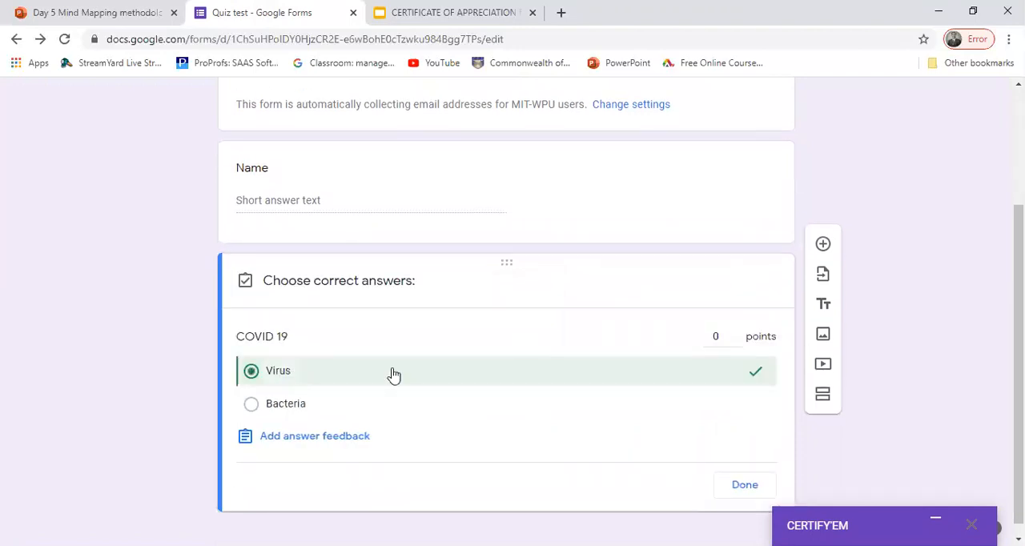
left_click(734, 333)
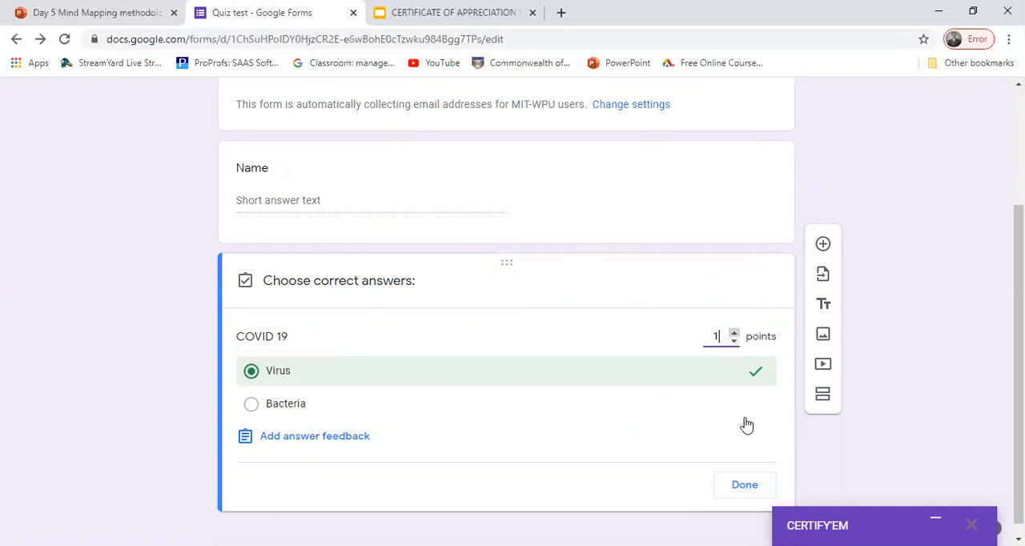
left_click(742, 490)
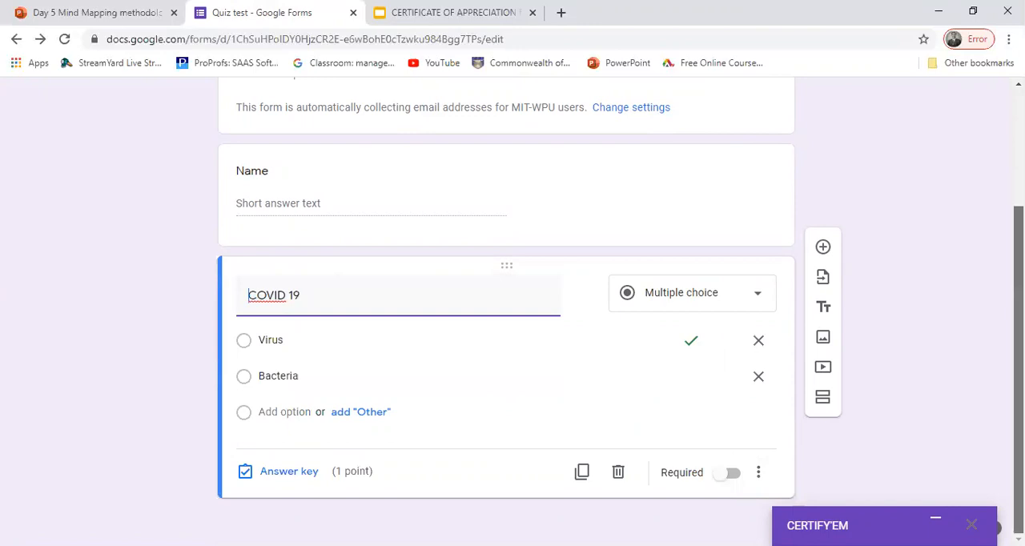
Step: Limit respondents to 1 response in the form's general settings
scroll(512, 312, "up", 3)
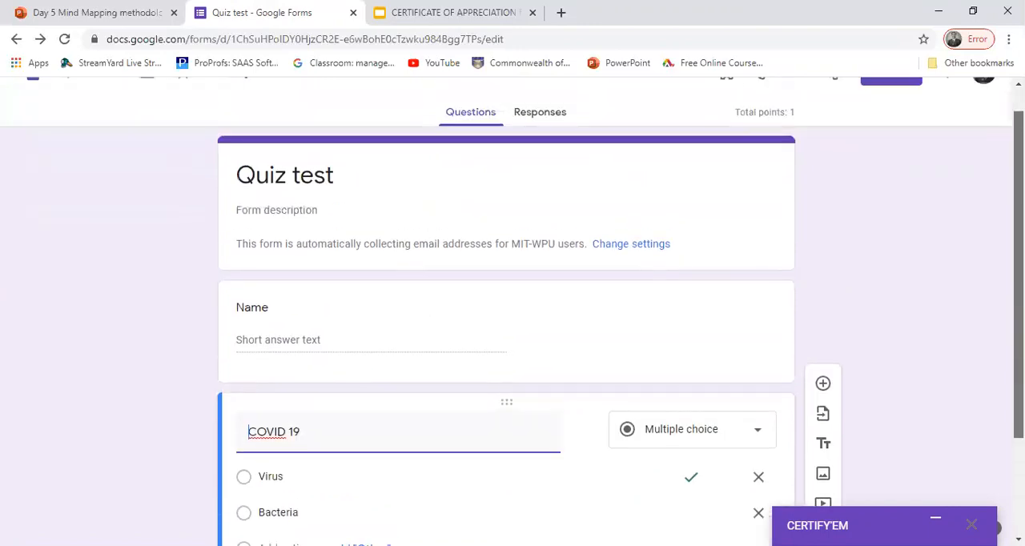
scroll(513, 312, "down", 2)
scroll(513, 312, "down", 1)
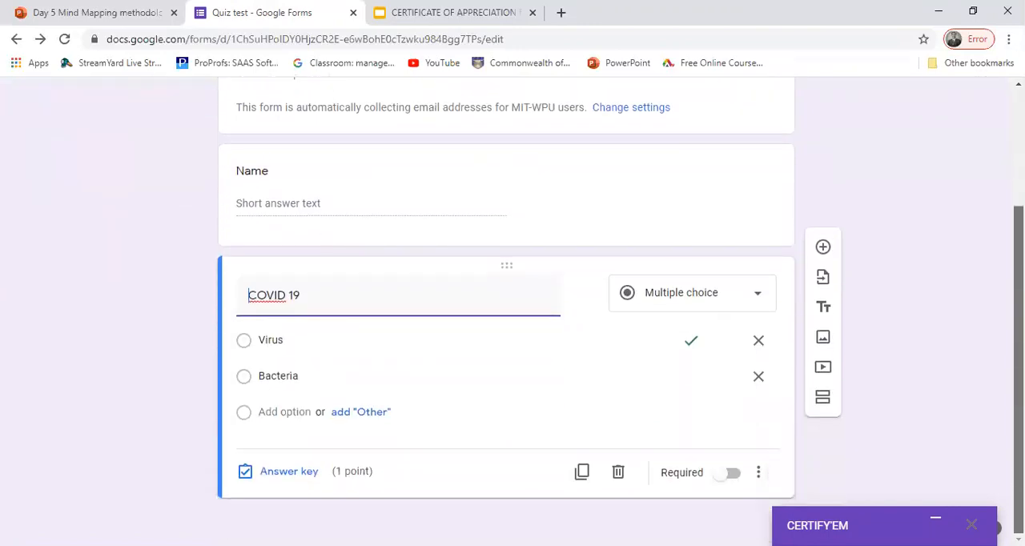
scroll(512, 312, "up", 2)
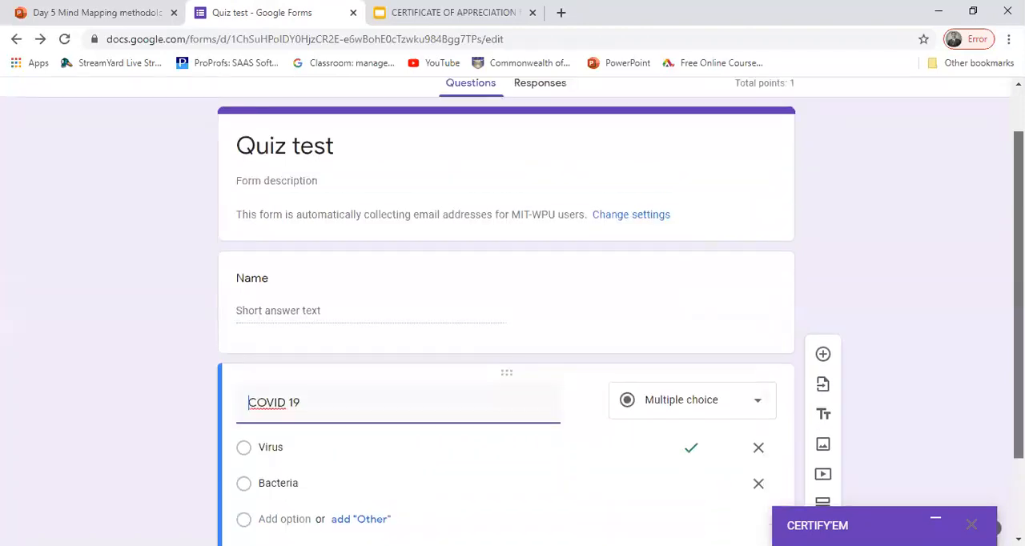
left_click_drag(1019, 312, 1018, 301)
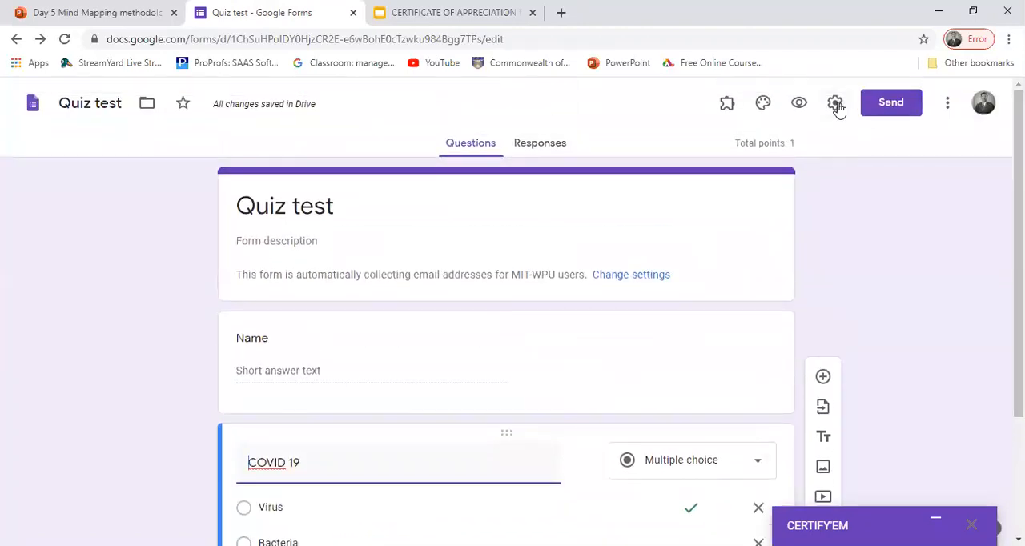
left_click(837, 107)
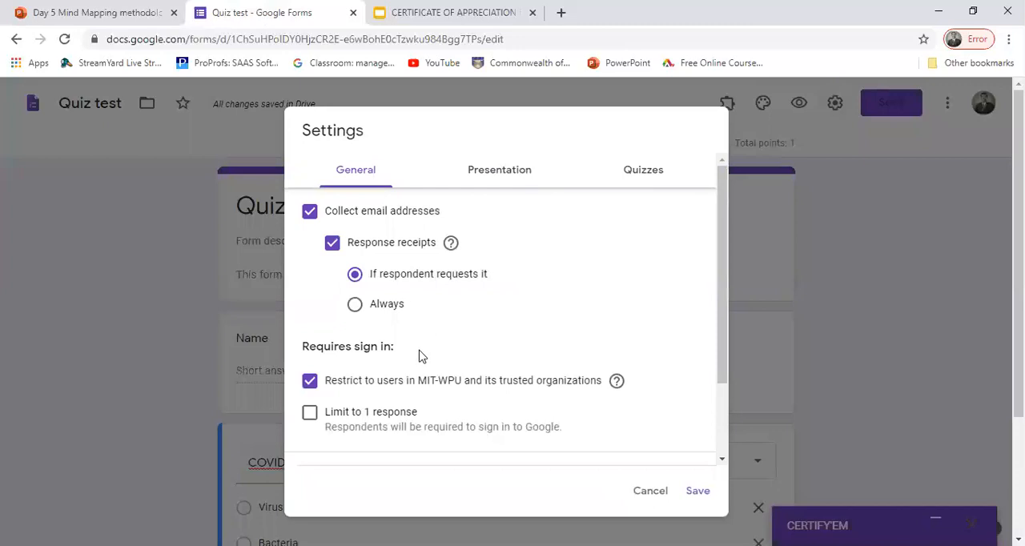
left_click_drag(726, 286, 723, 344)
left_click(309, 331)
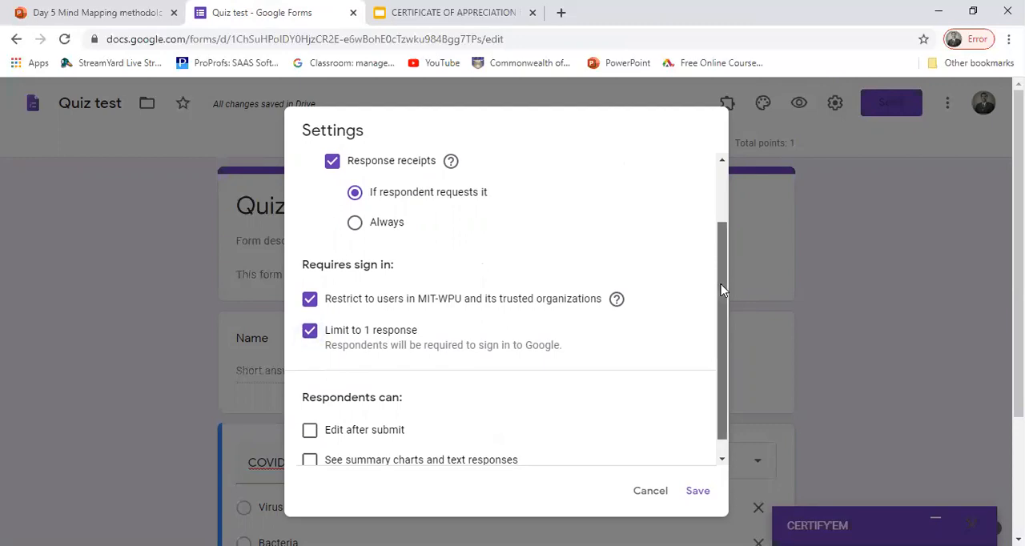
left_click_drag(723, 286, 728, 343)
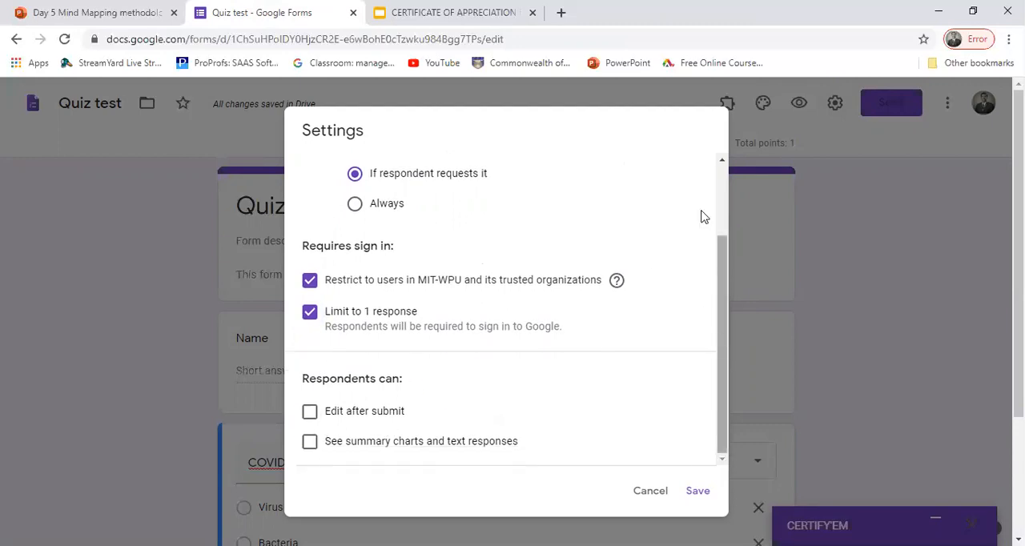
Step: Try shuffling the question order in the presentation settings, turn it off again, and check the confirmation message
scroll(702, 217, "up", 2)
left_click(481, 175)
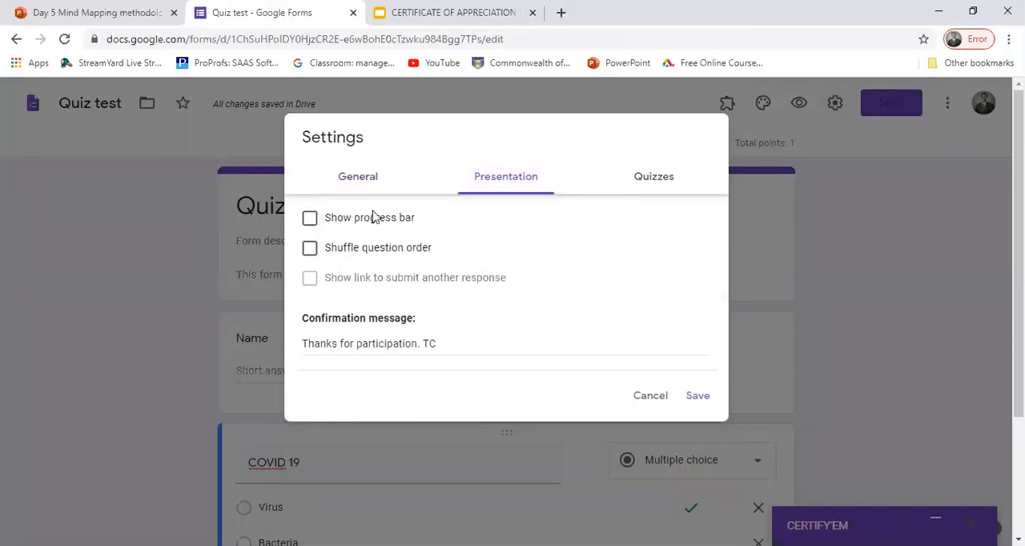
left_click(309, 249)
left_click(310, 249)
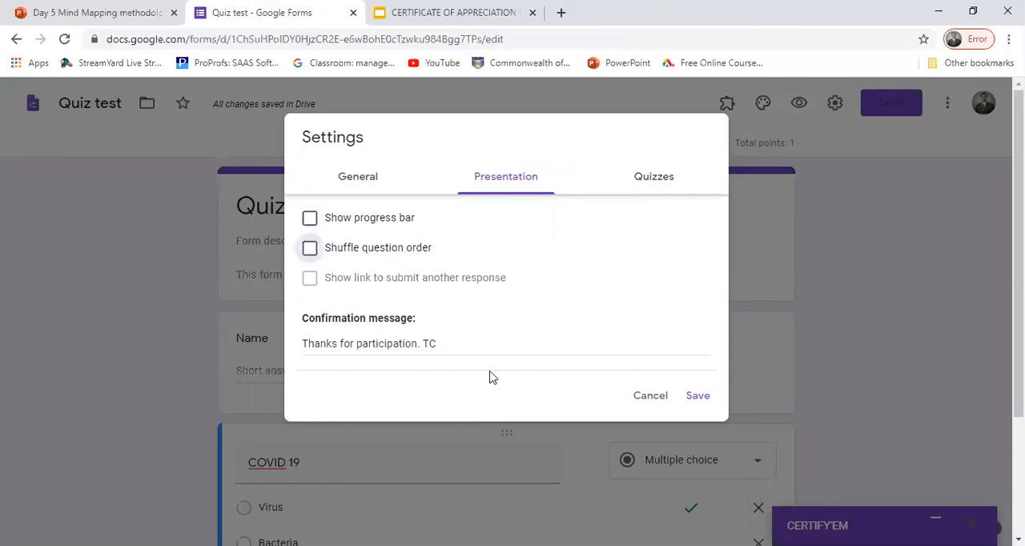
left_click(449, 343)
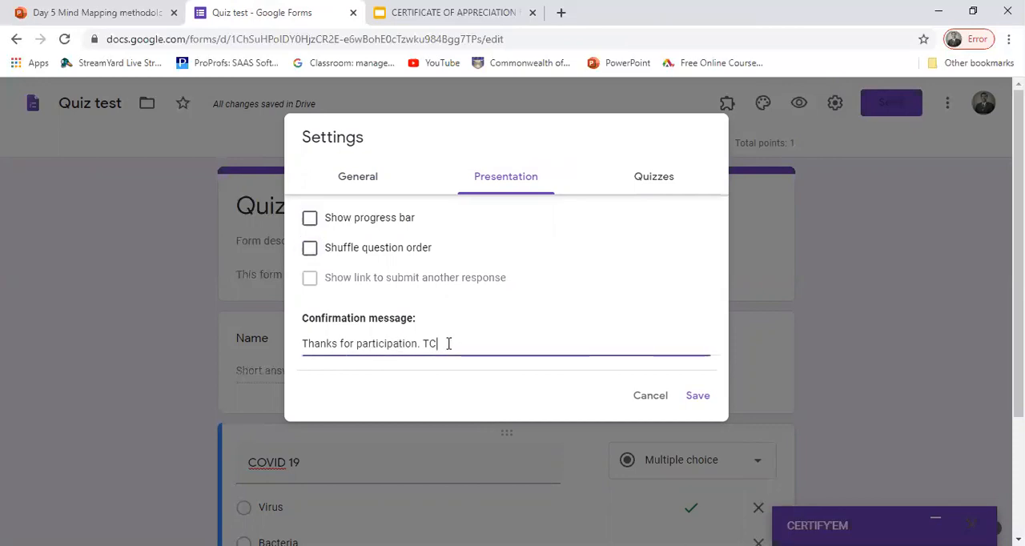
left_click(398, 372)
Step: Review the quiz settings, switch missed questions, correct answers and point values off and on again for respondents, and save the settings
left_click(645, 180)
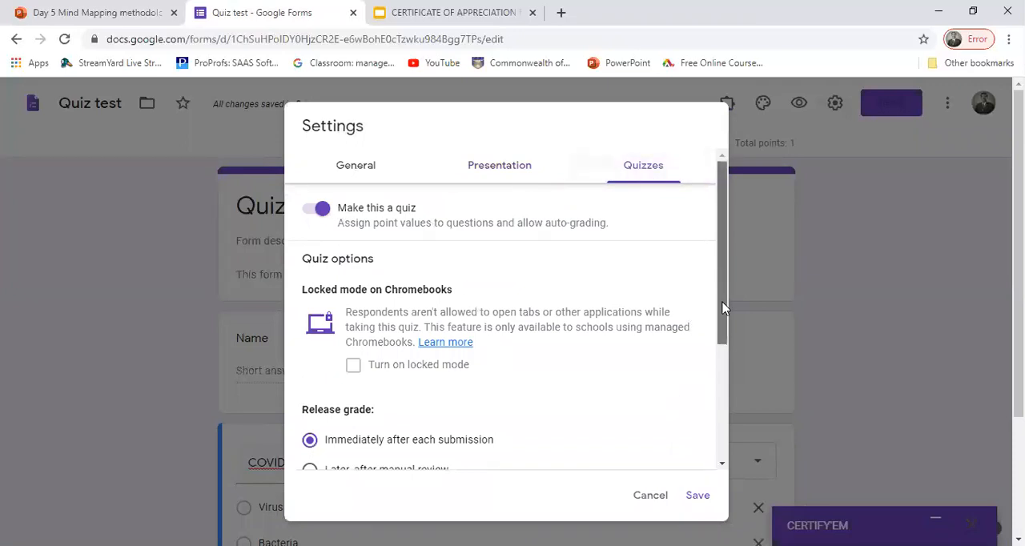
scroll(723, 309, "down", 1)
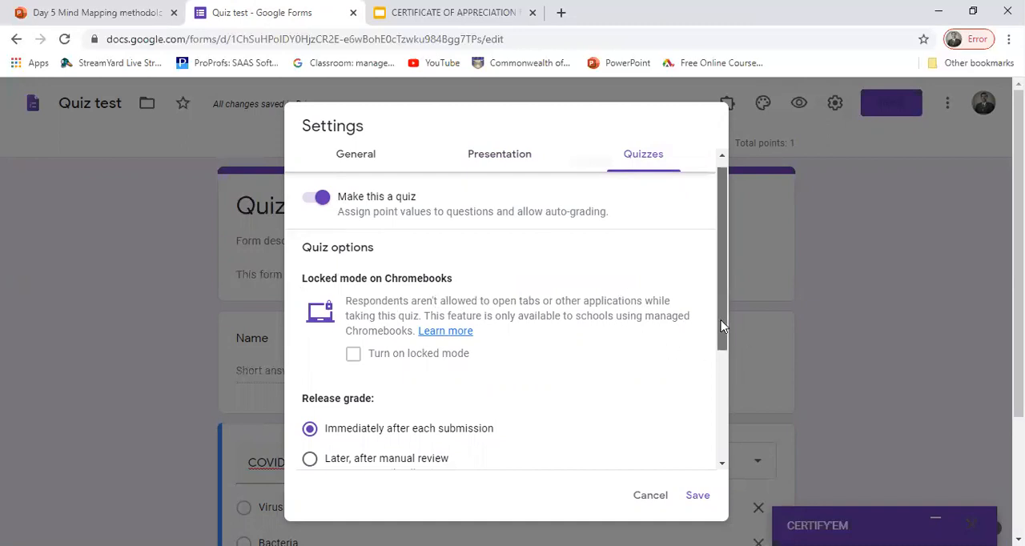
scroll(723, 327, "down", 1)
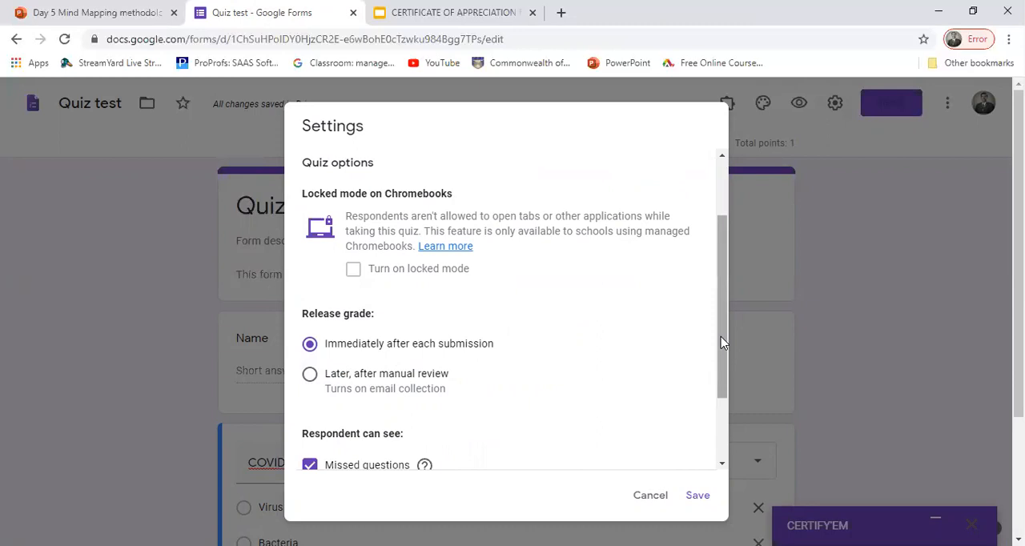
scroll(723, 343, "down", 2)
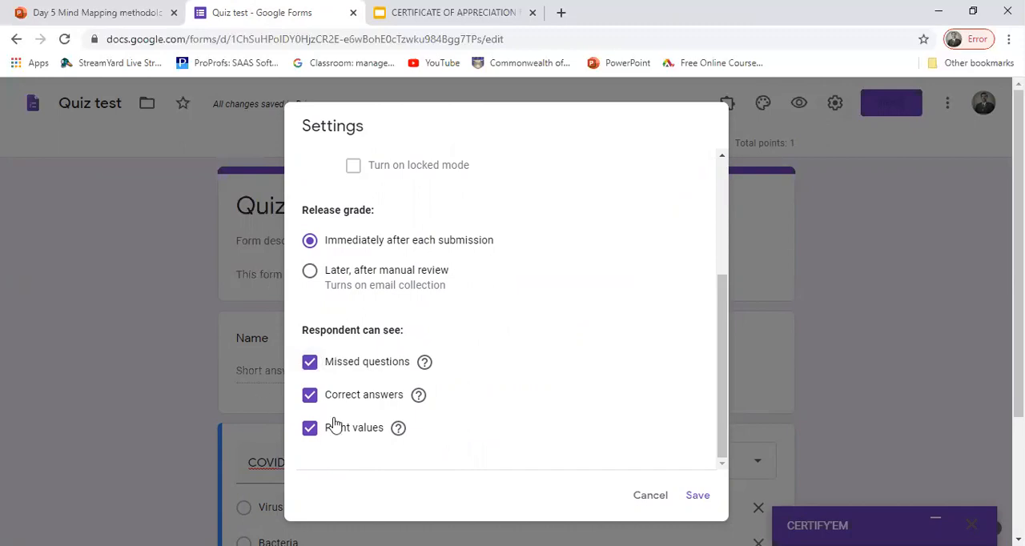
left_click(310, 362)
left_click(310, 395)
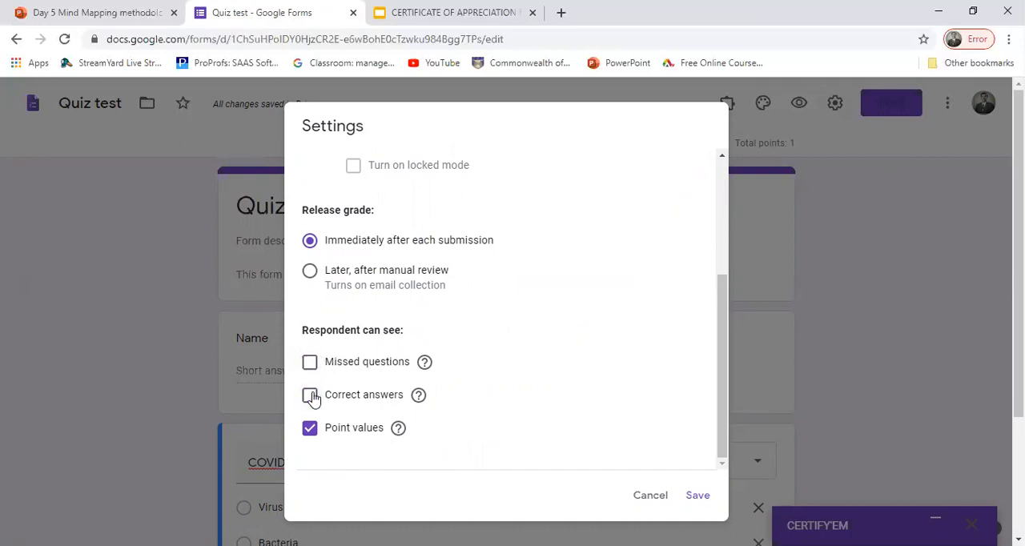
left_click(310, 430)
left_click(310, 362)
left_click(310, 395)
left_click(311, 429)
left_click(692, 495)
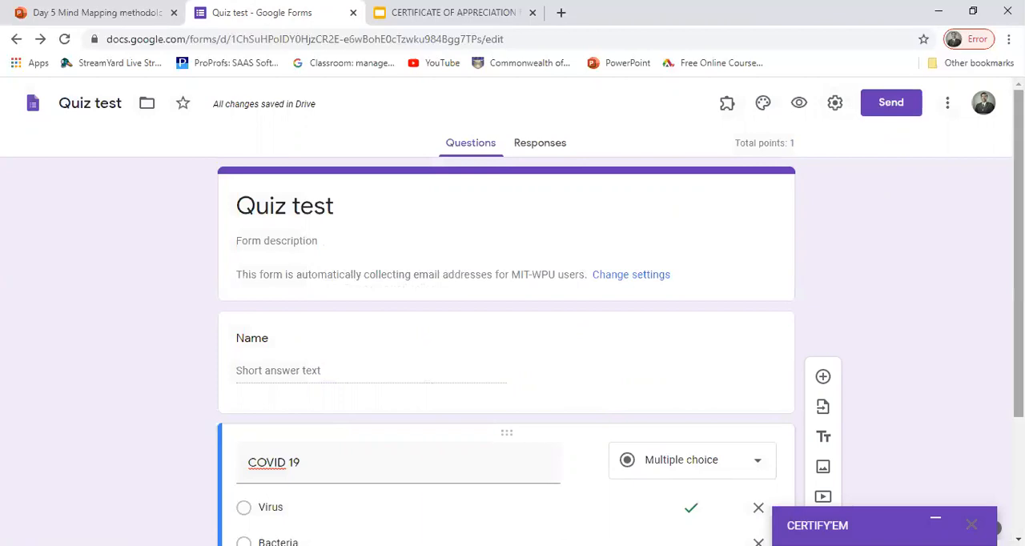
Step: Expand the minimised Certify'em panel again
scroll(506, 320, "down", 2)
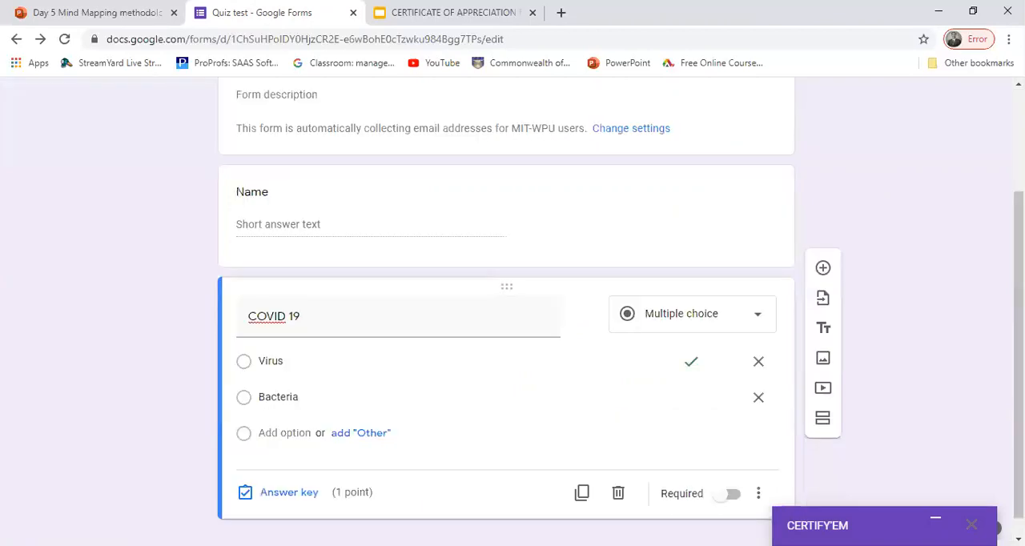
left_click(935, 523)
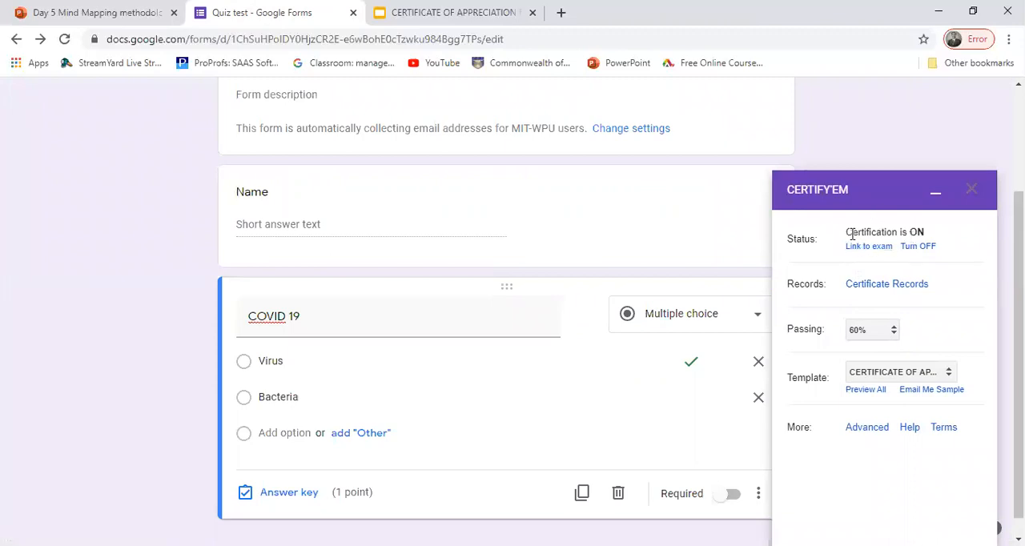
Step: Check the certification status in the Certify'em panel and open the live quiz through its exam link
left_click_drag(846, 233, 932, 233)
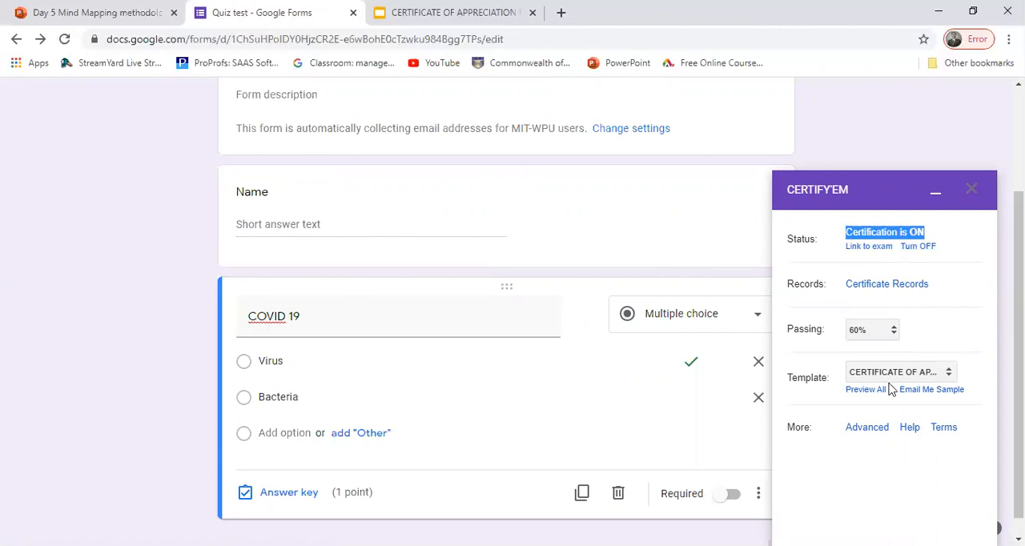
left_click(863, 97)
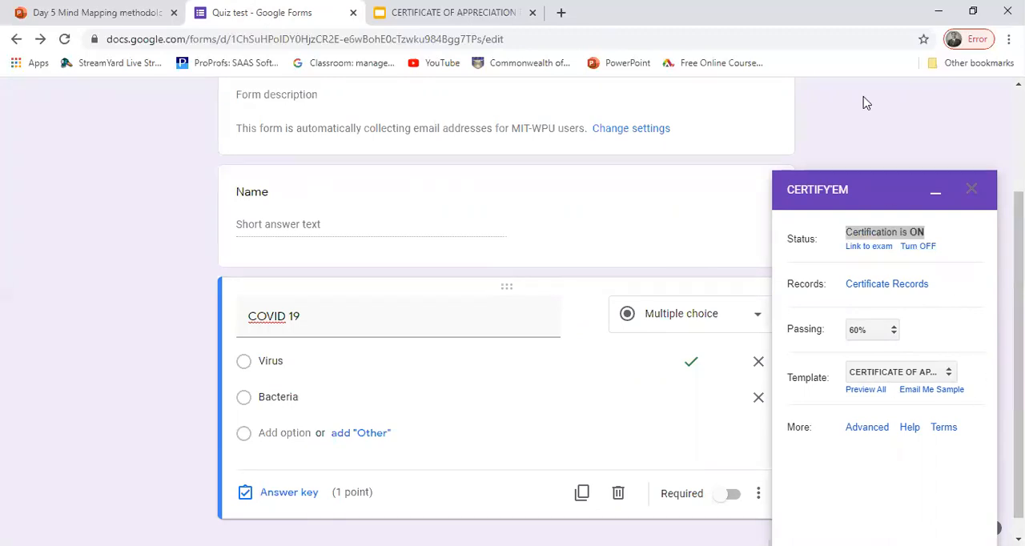
left_click(880, 249)
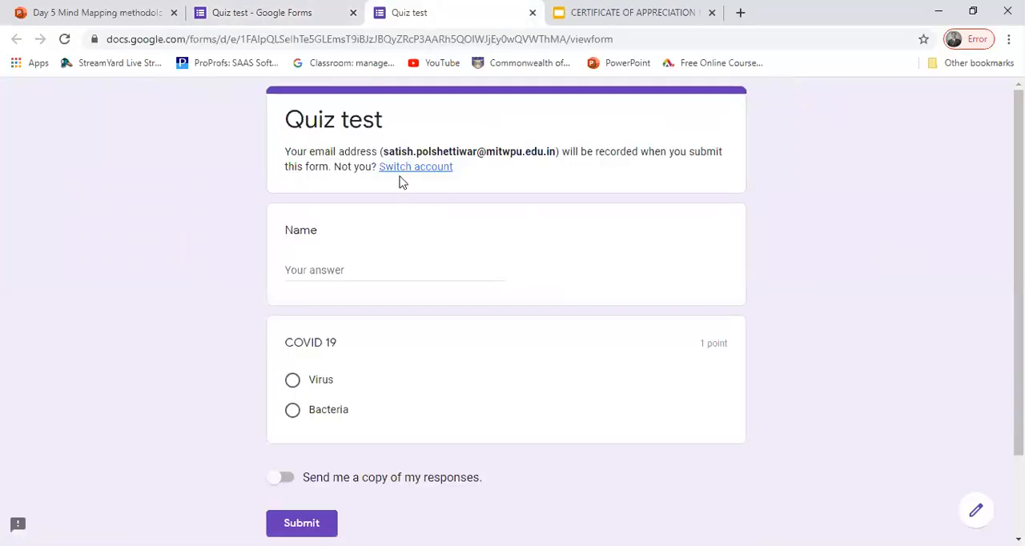
Step: Enter the respondent's full name in the live quiz and answer the COVID 19 question with Virus
left_click(312, 273)
type("Sa")
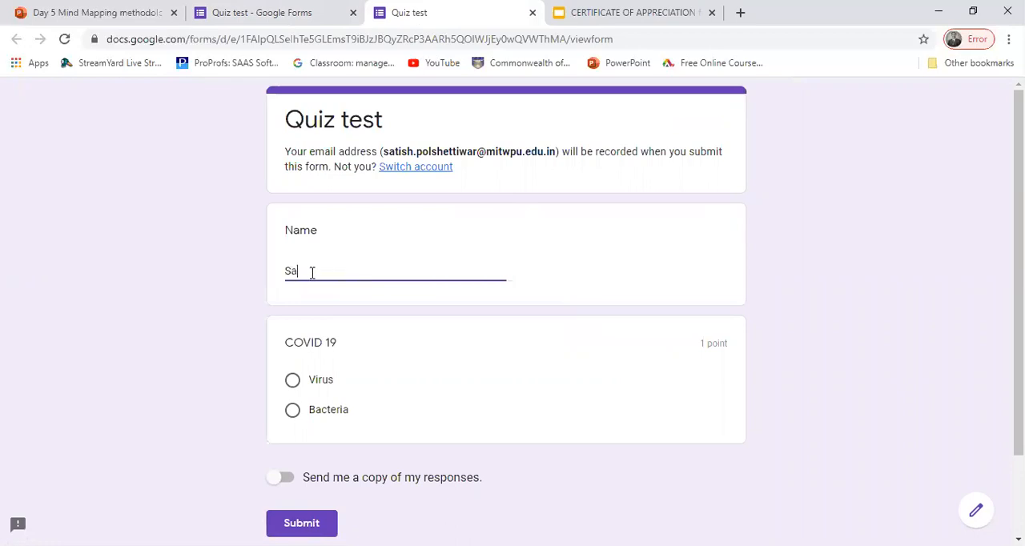
type("tish Polshettiwar")
left_click(292, 381)
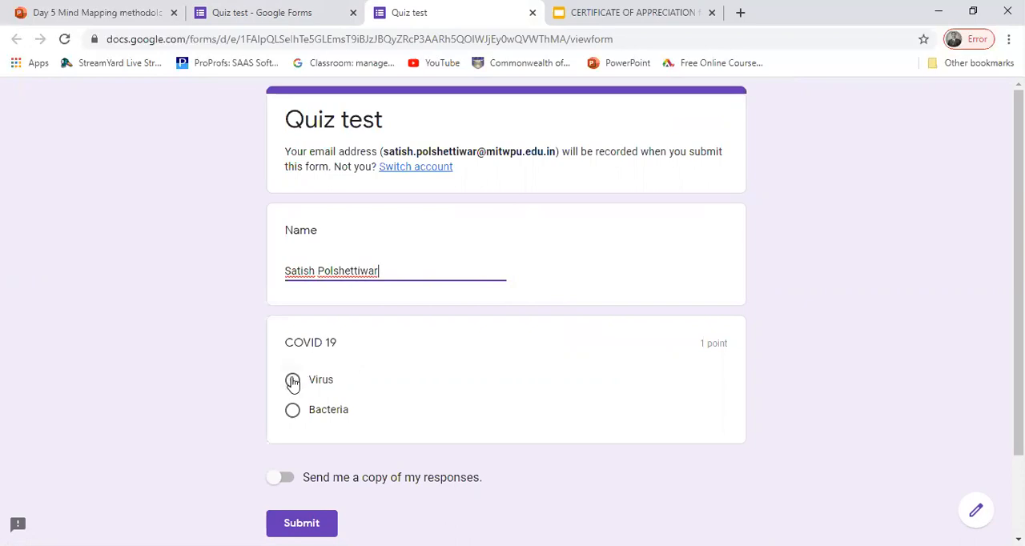
Step: Request a copy of the responses, submit the Quiz test form, and view the score
left_click(288, 478)
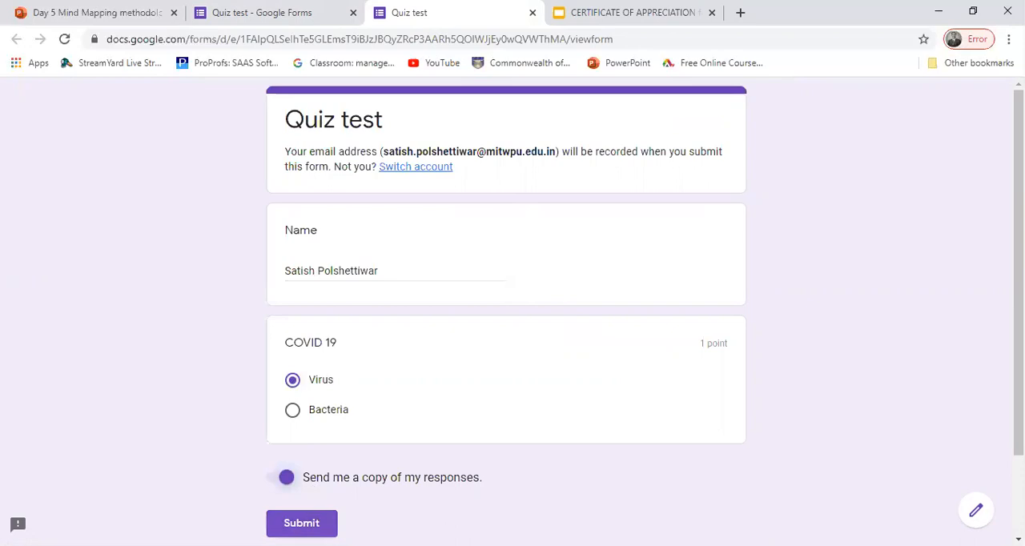
left_click(301, 523)
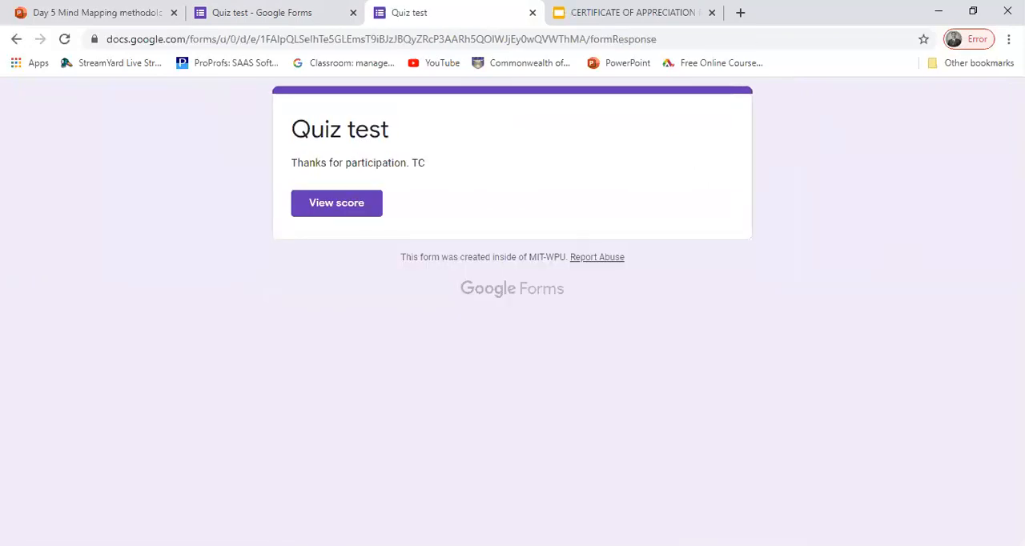
left_click(330, 203)
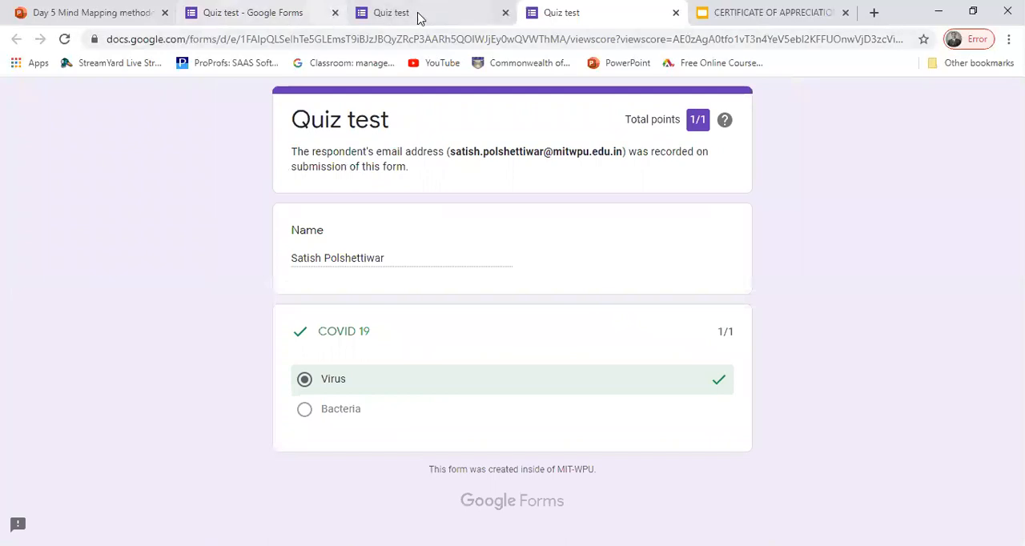
Step: Switch to the certificate presentation in Google Slides and check which Google account is signed in
left_click(762, 13)
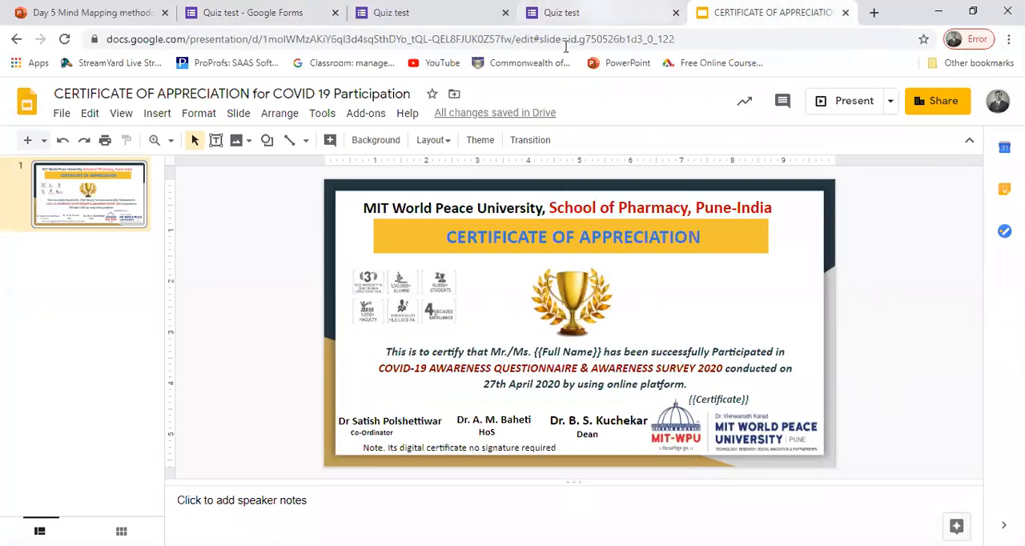
left_click(993, 110)
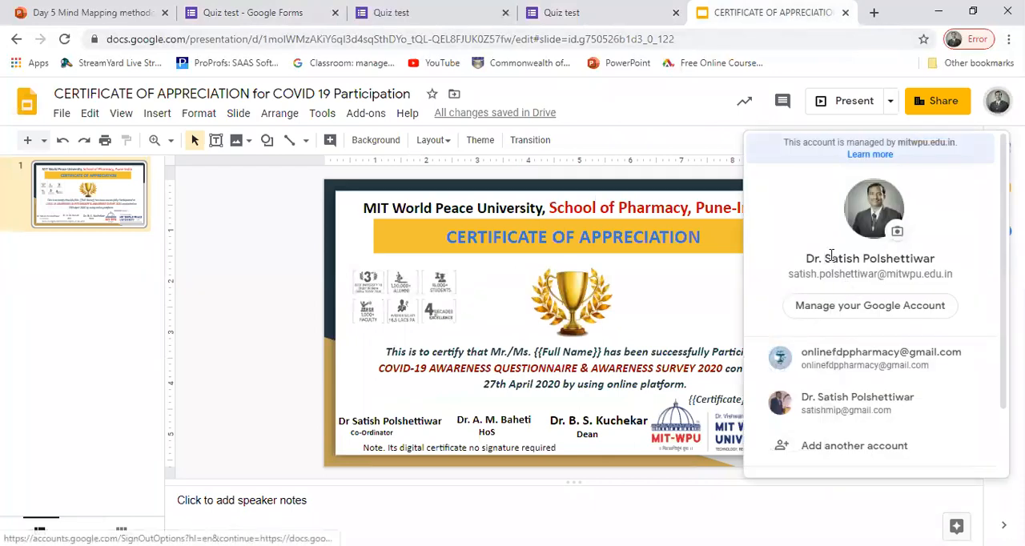
left_click(634, 110)
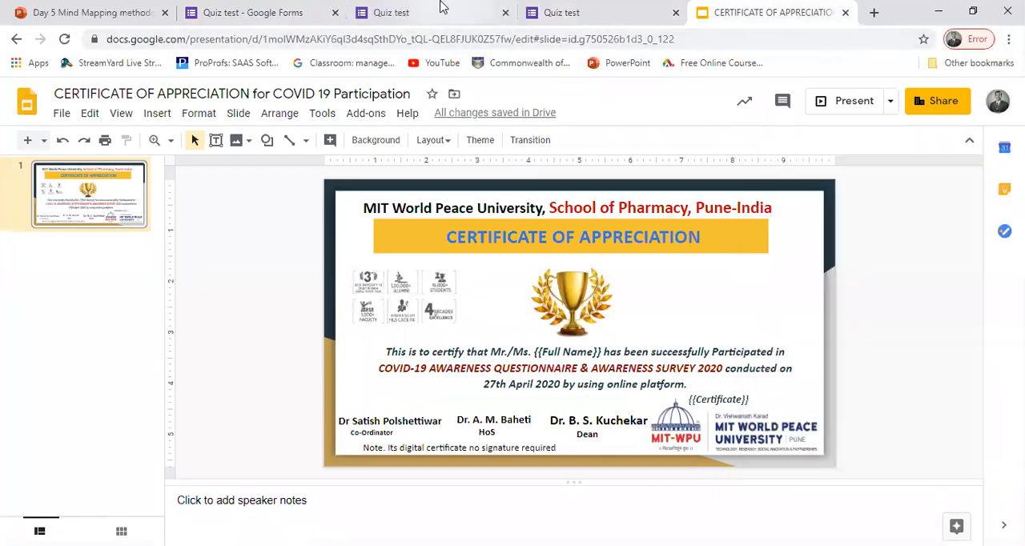
left_click(999, 104)
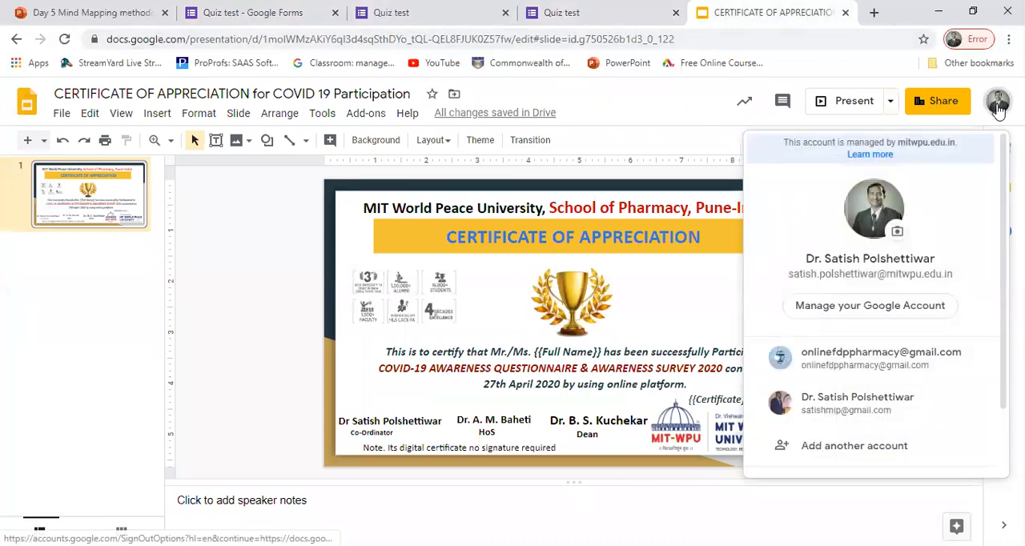
left_click(675, 131)
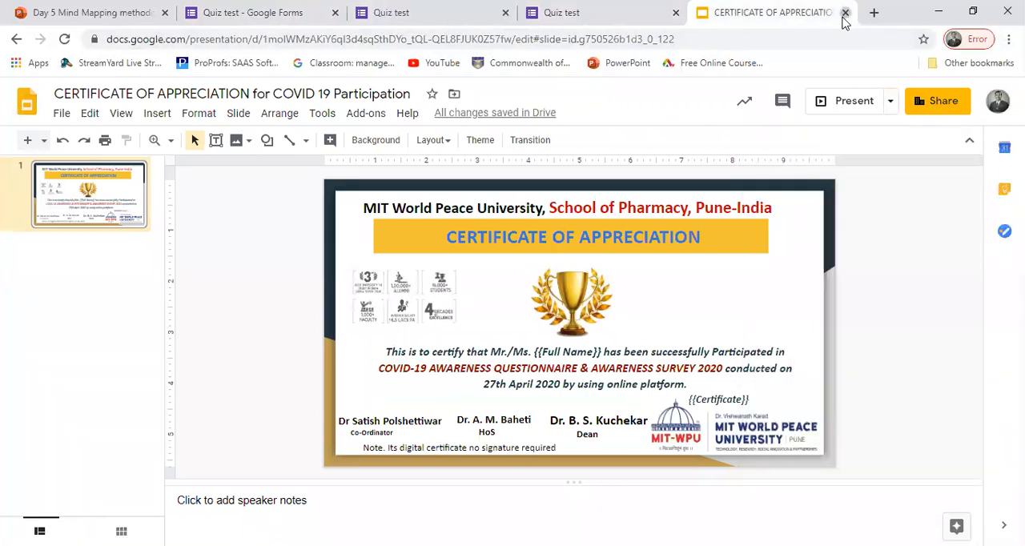
Step: Close the certificate presentation and open Gmail in a new browser tab
left_click(845, 13)
left_click(737, 13)
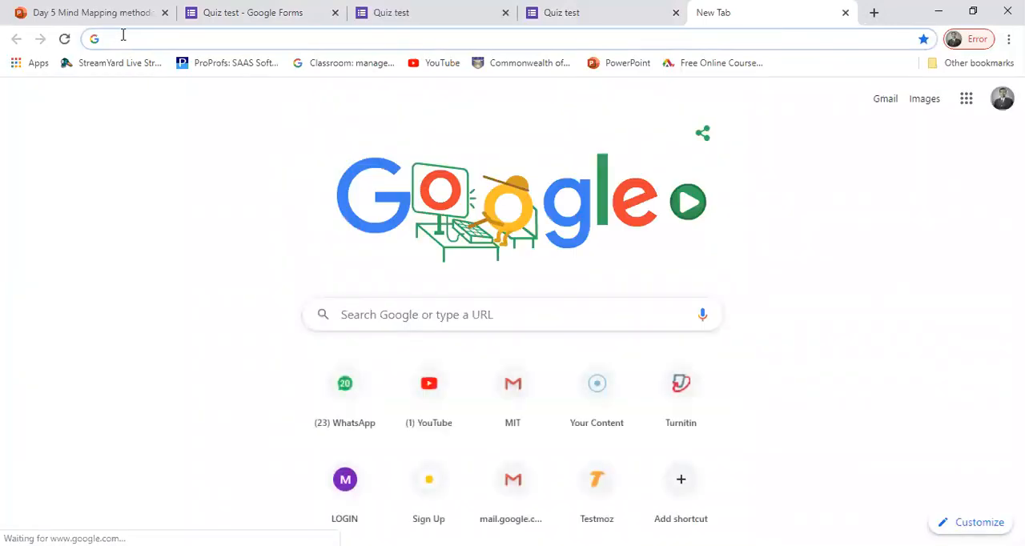
left_click(884, 101)
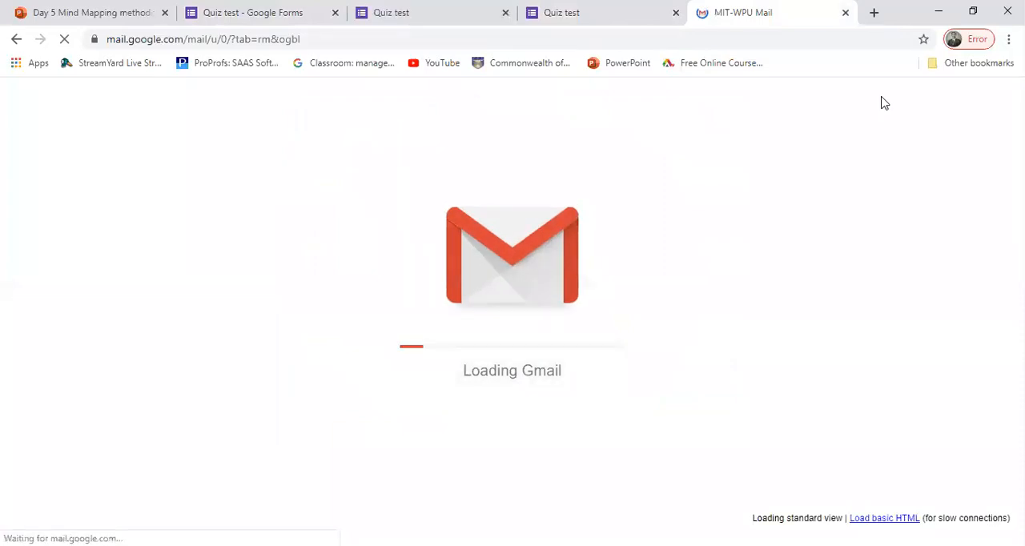
Step: View the certificate PDF attached to the "Quiz test Pharamcy" email in Gmail, and return to the quiz score page
left_click(440, 12)
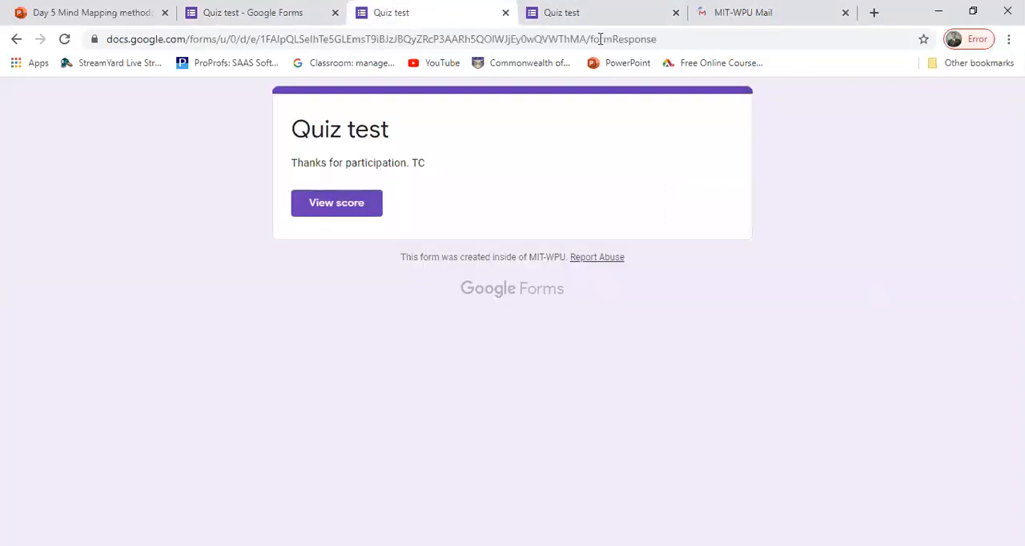
left_click(587, 16)
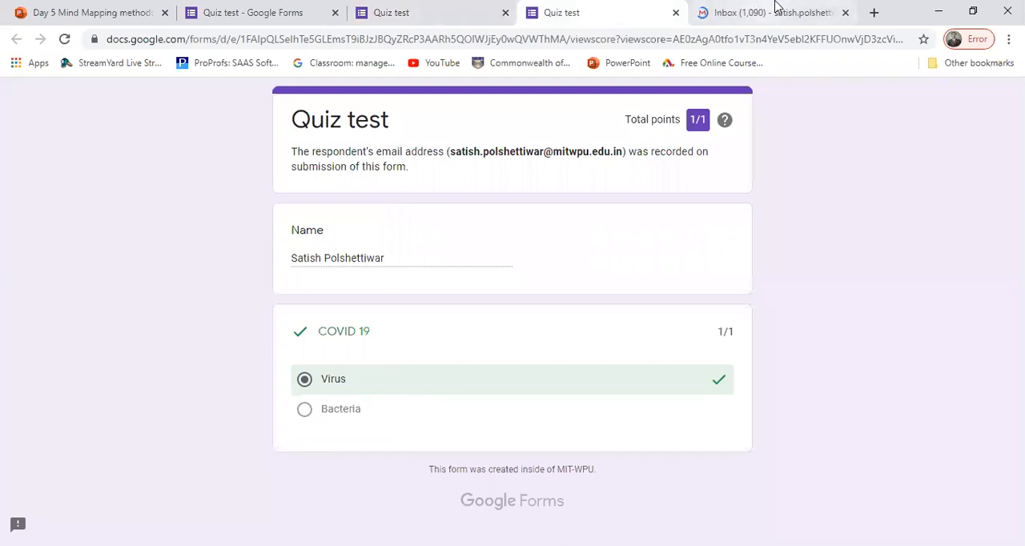
left_click(775, 10)
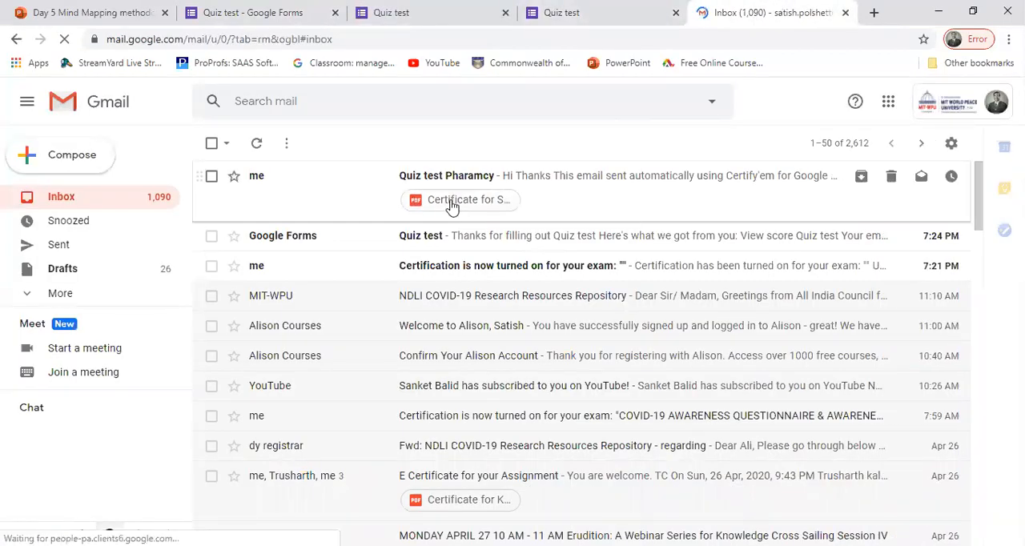
left_click(468, 183)
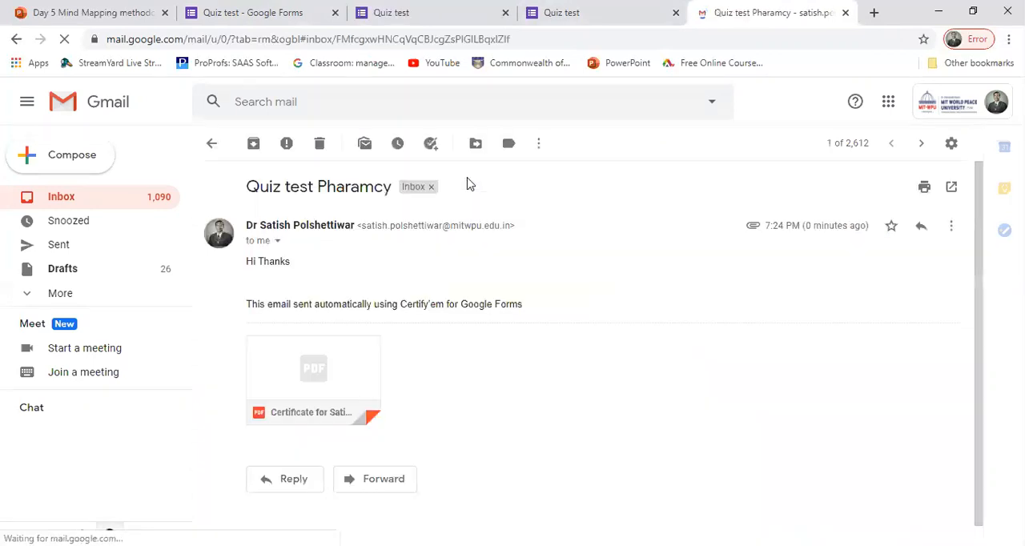
left_click(293, 368)
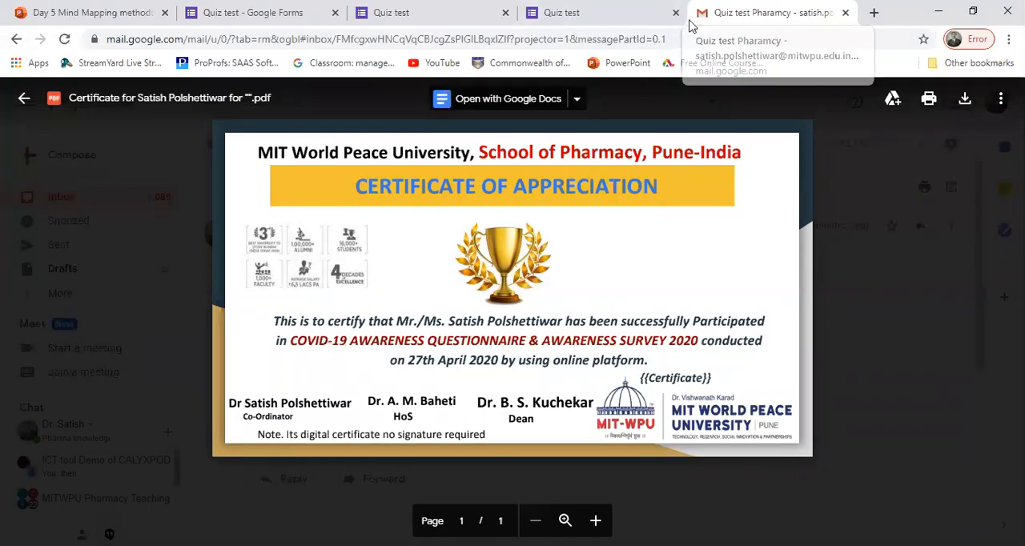
left_click(623, 16)
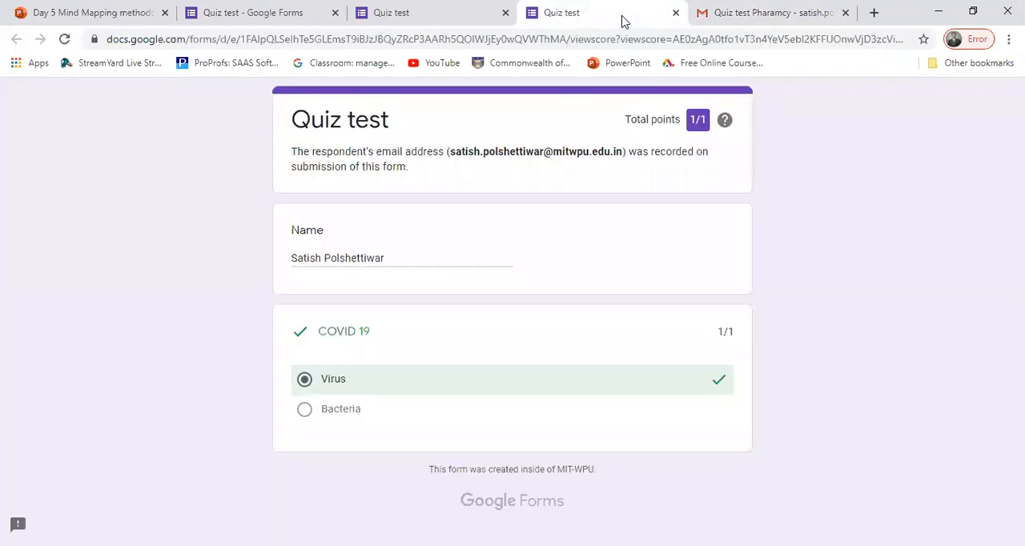